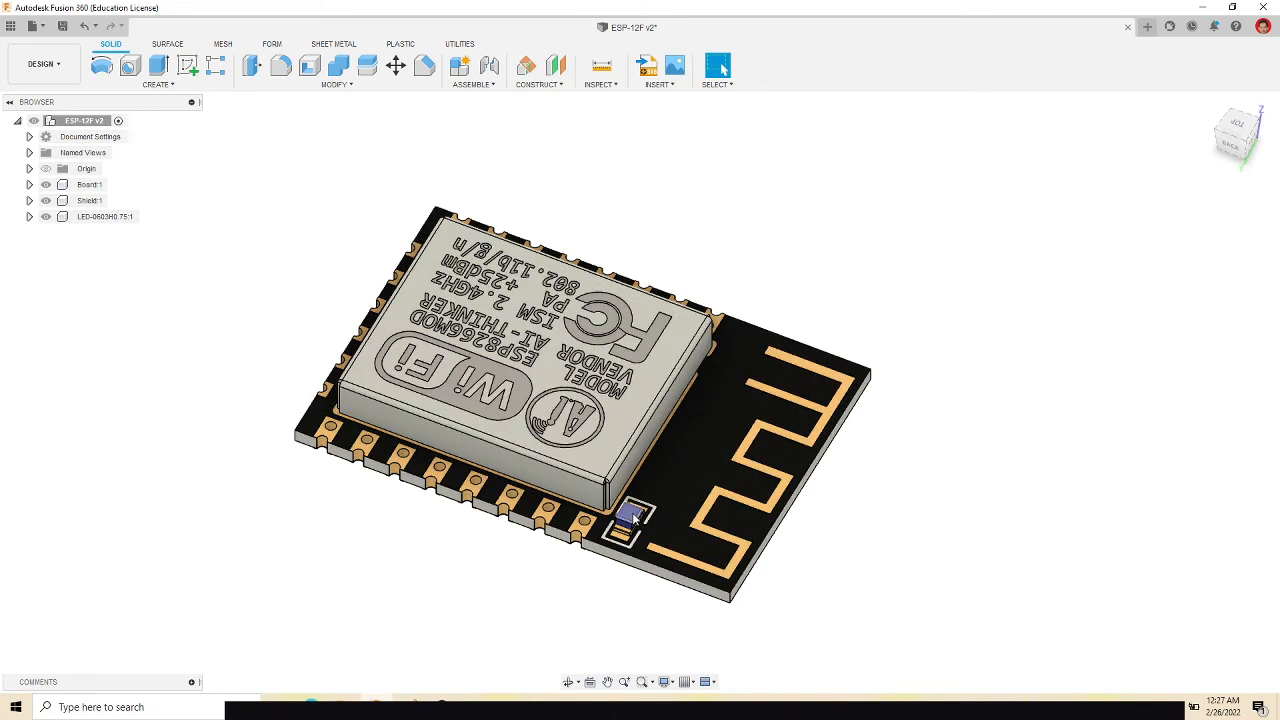
scroll(645, 510, up, 3)
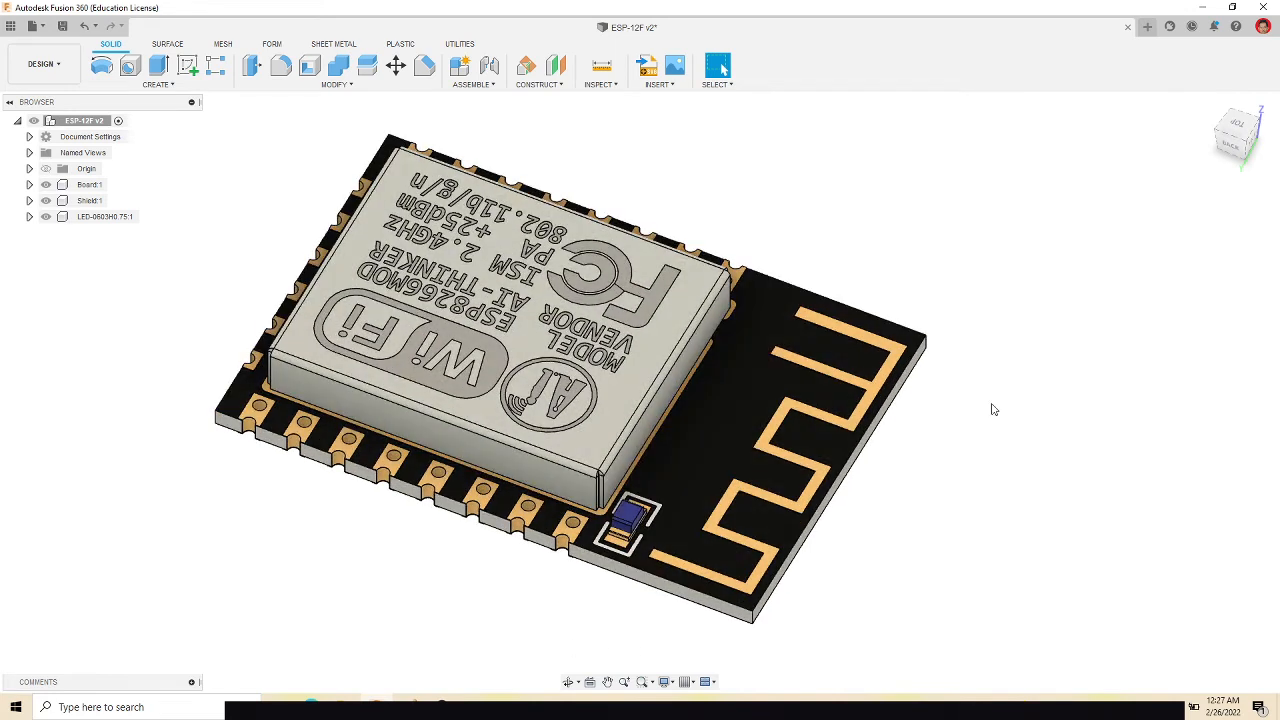
scroll(447, 543, down, 3)
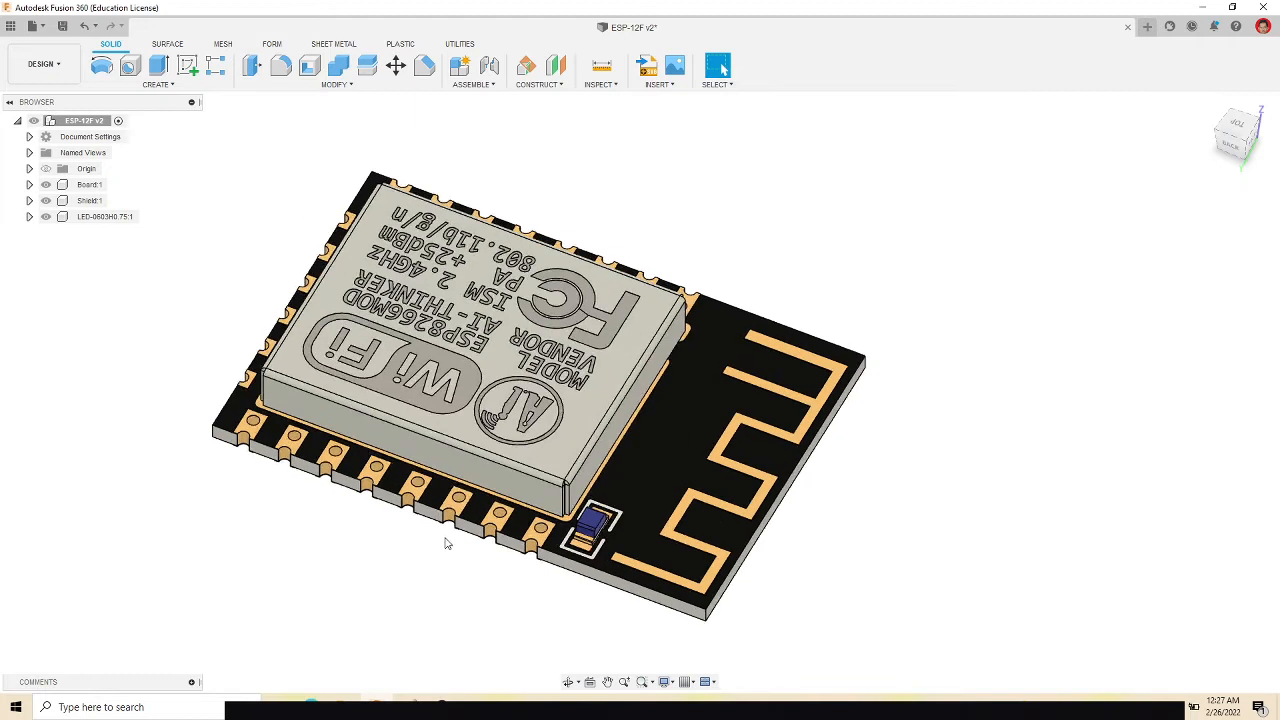
scroll(462, 573, down, 1)
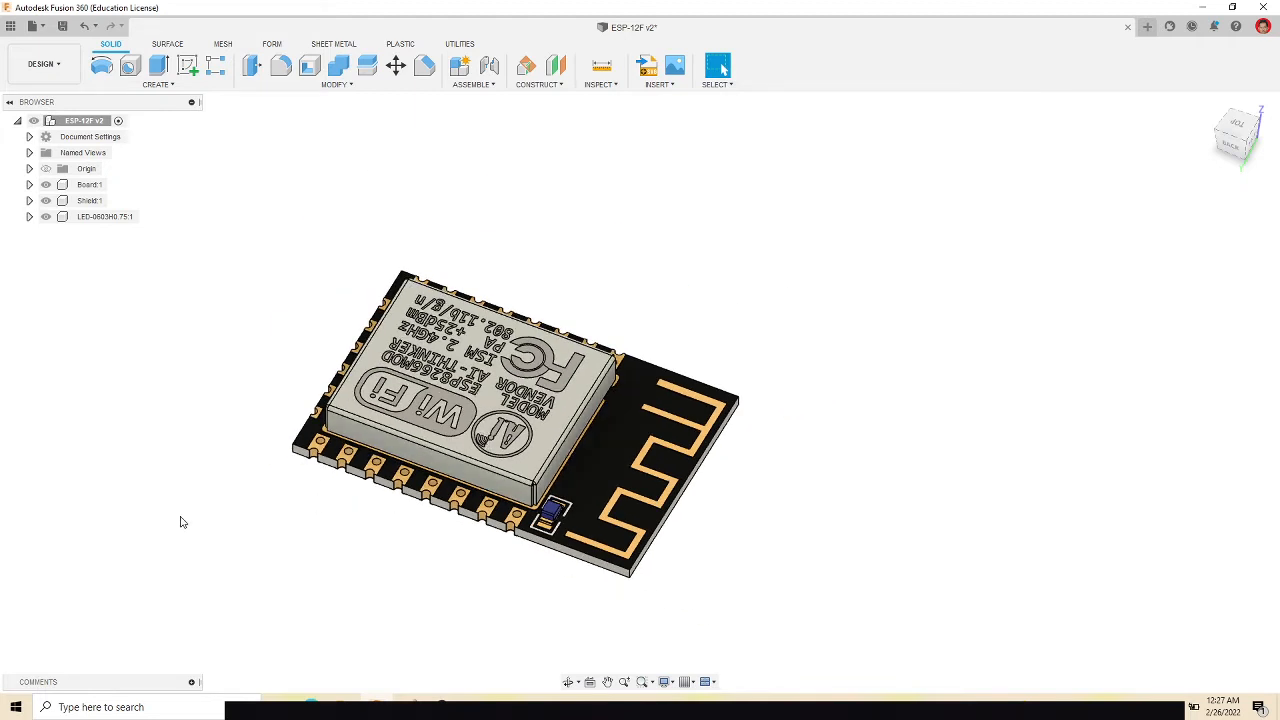
scroll(262, 503, up, 2)
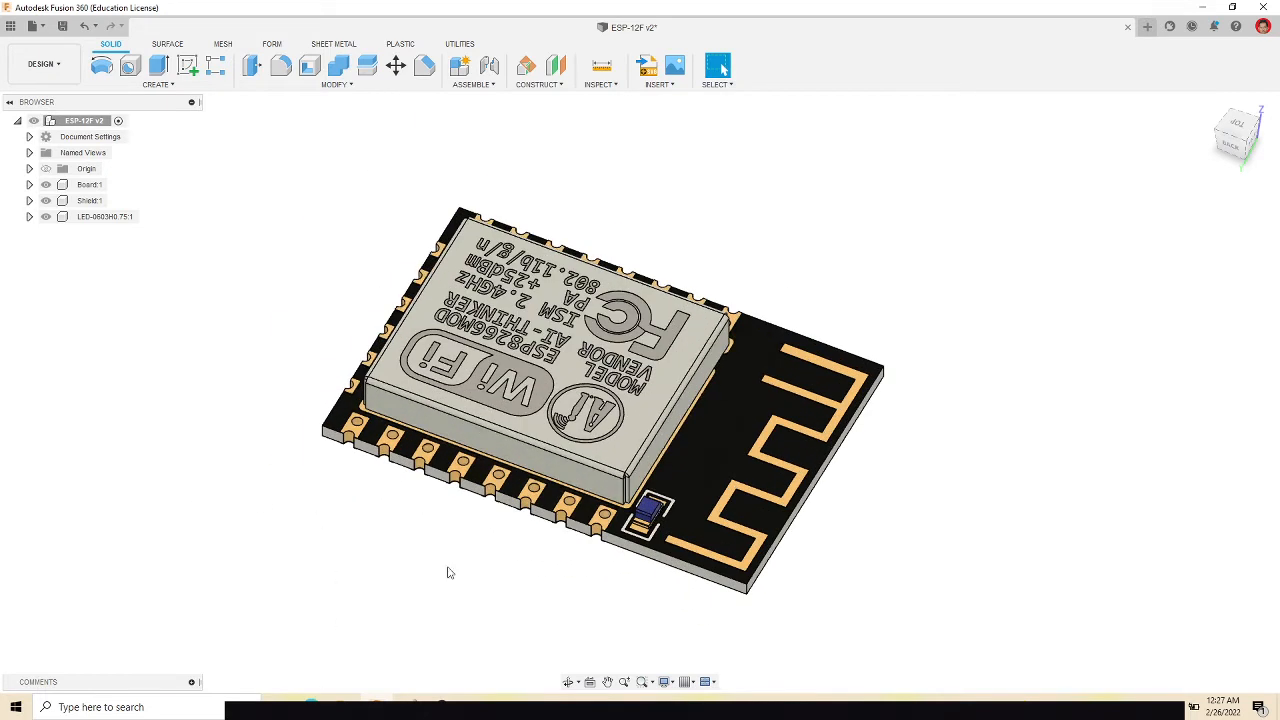
Switch to the browser, review the GrabCAD page of the ESP-12F (ESP8266) model, and return to Fusion 360.
key(alt+Tab)
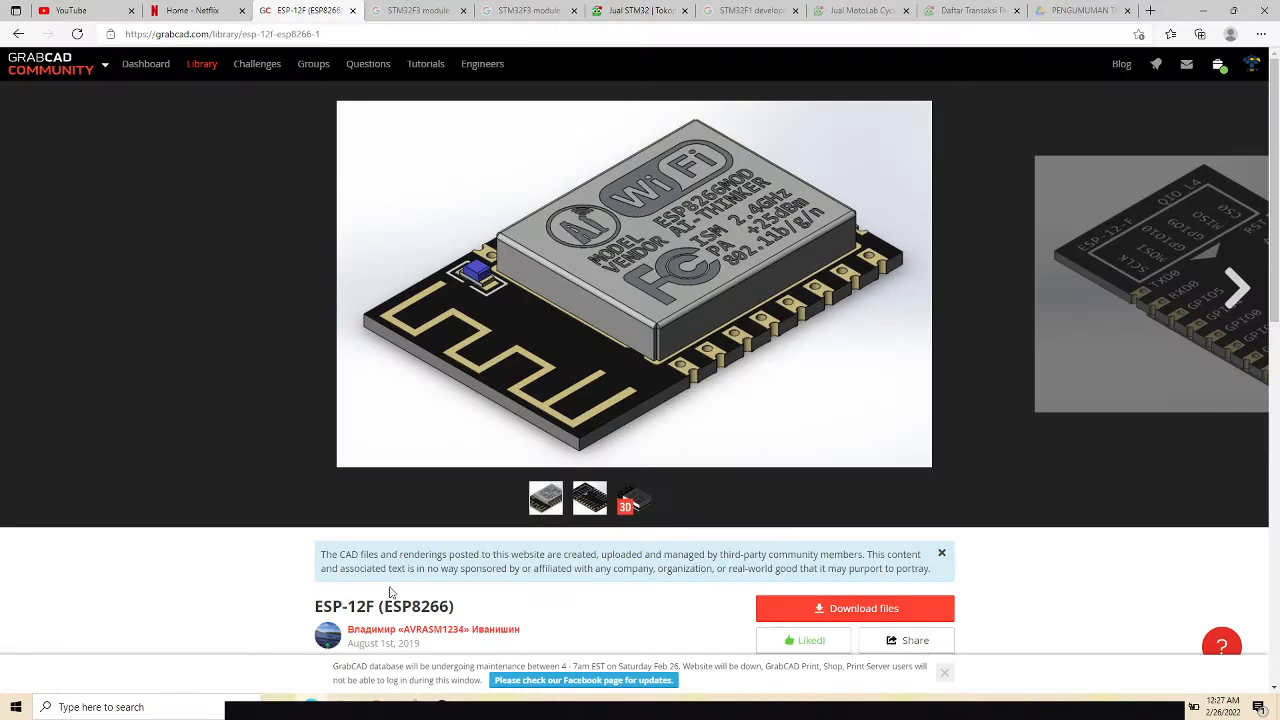
scroll(407, 547, down, 2)
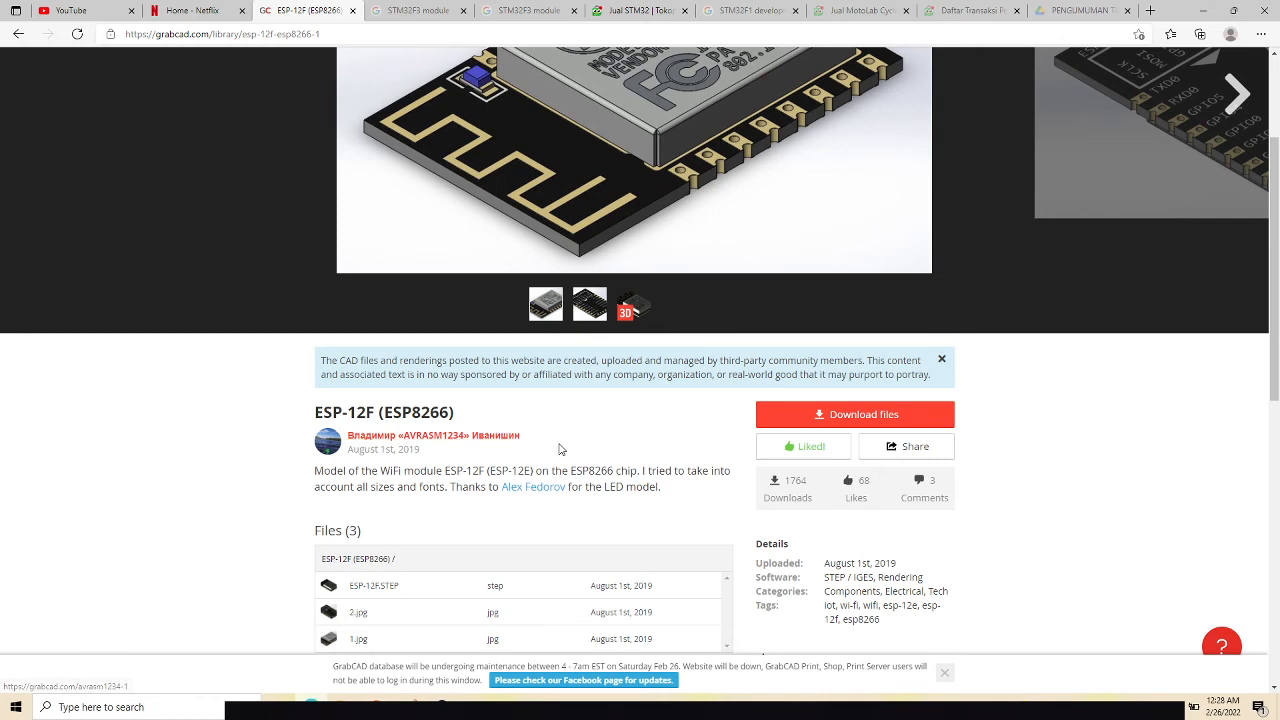
scroll(577, 447, up, 2)
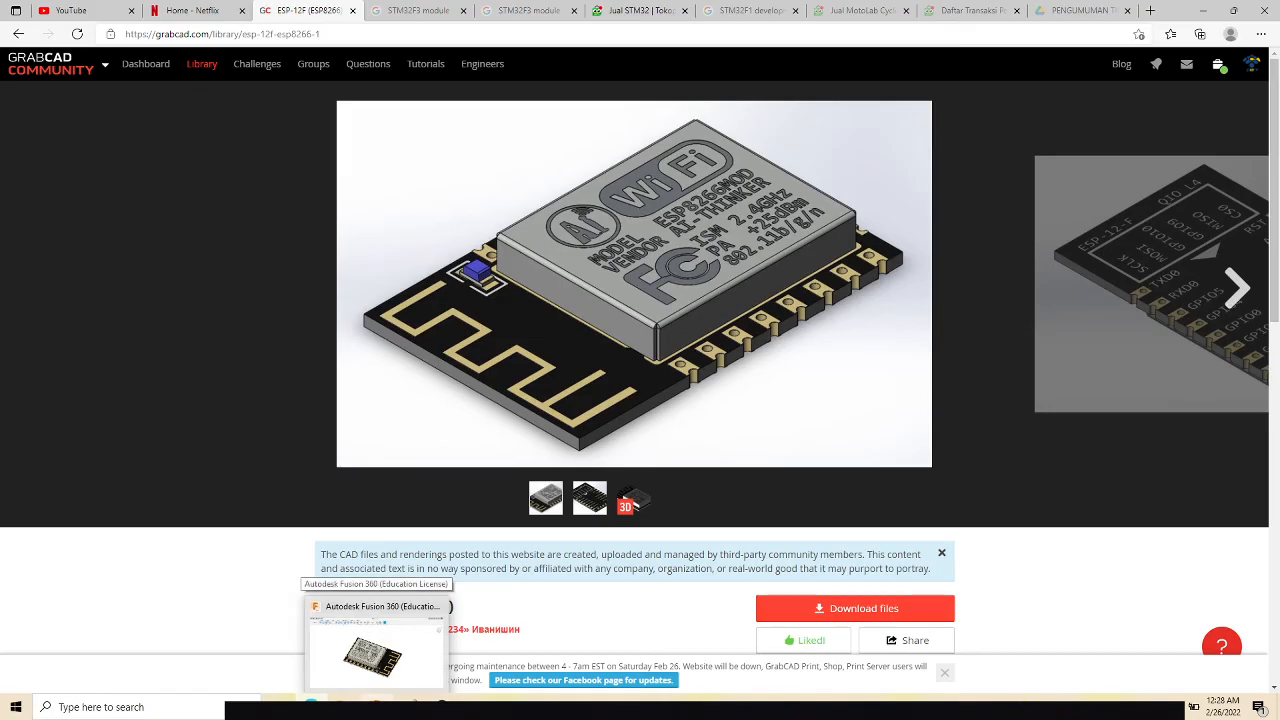
click(378, 650)
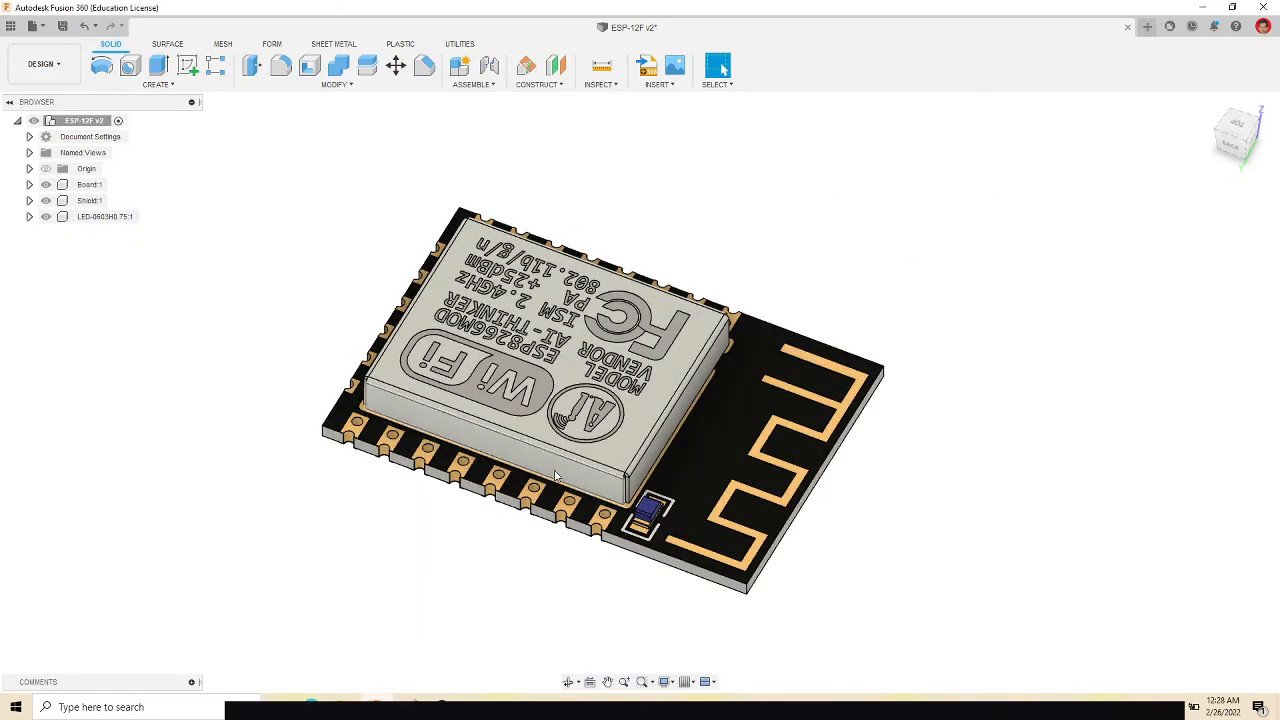
Switch to the Render workspace and inspect the module from several angles.
click(41, 70)
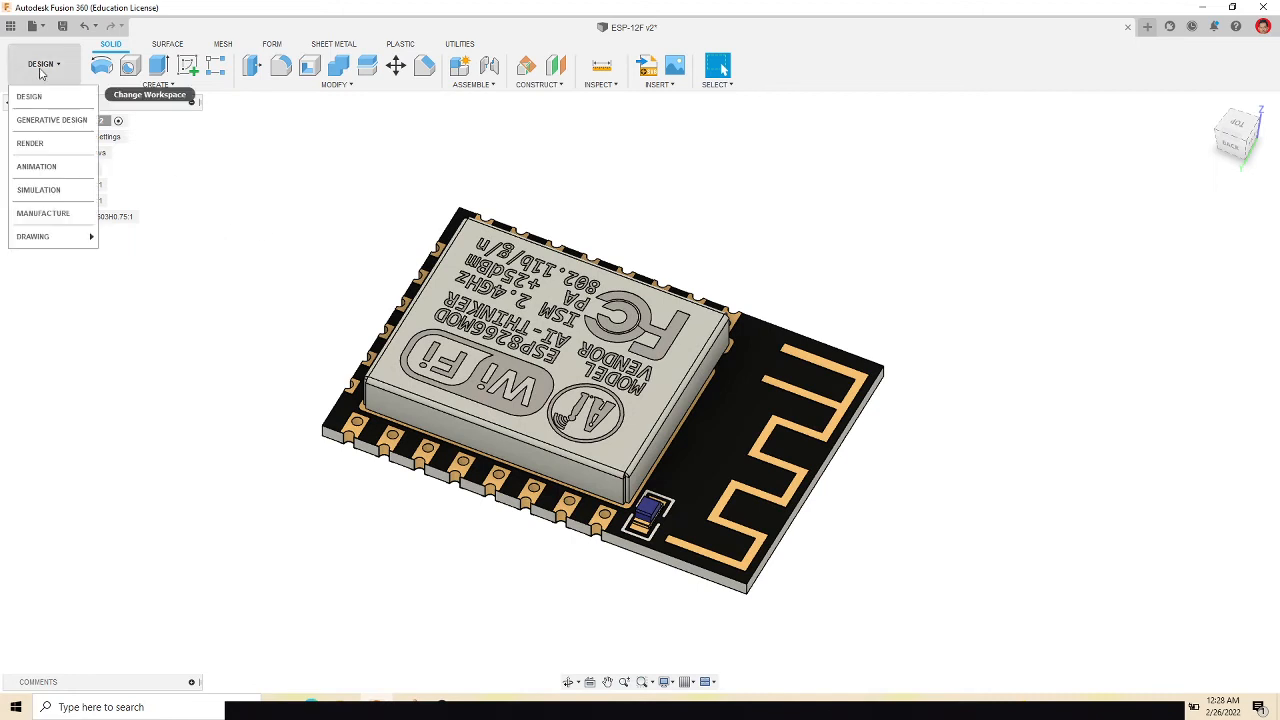
click(56, 145)
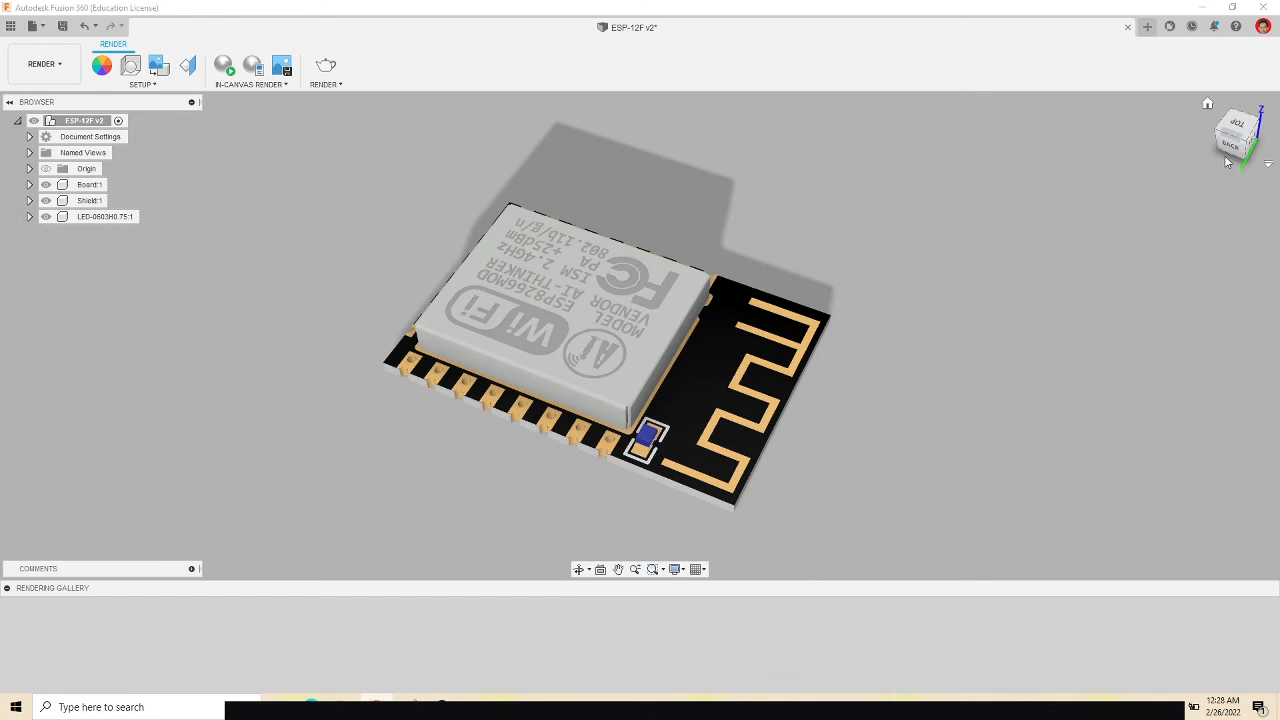
mouse_move(1237, 143)
mouse_down()
mouse_move(1135, 160)
mouse_move(1075, 120)
mouse_move(1060, 128)
mouse_move(1200, 142)
mouse_up()
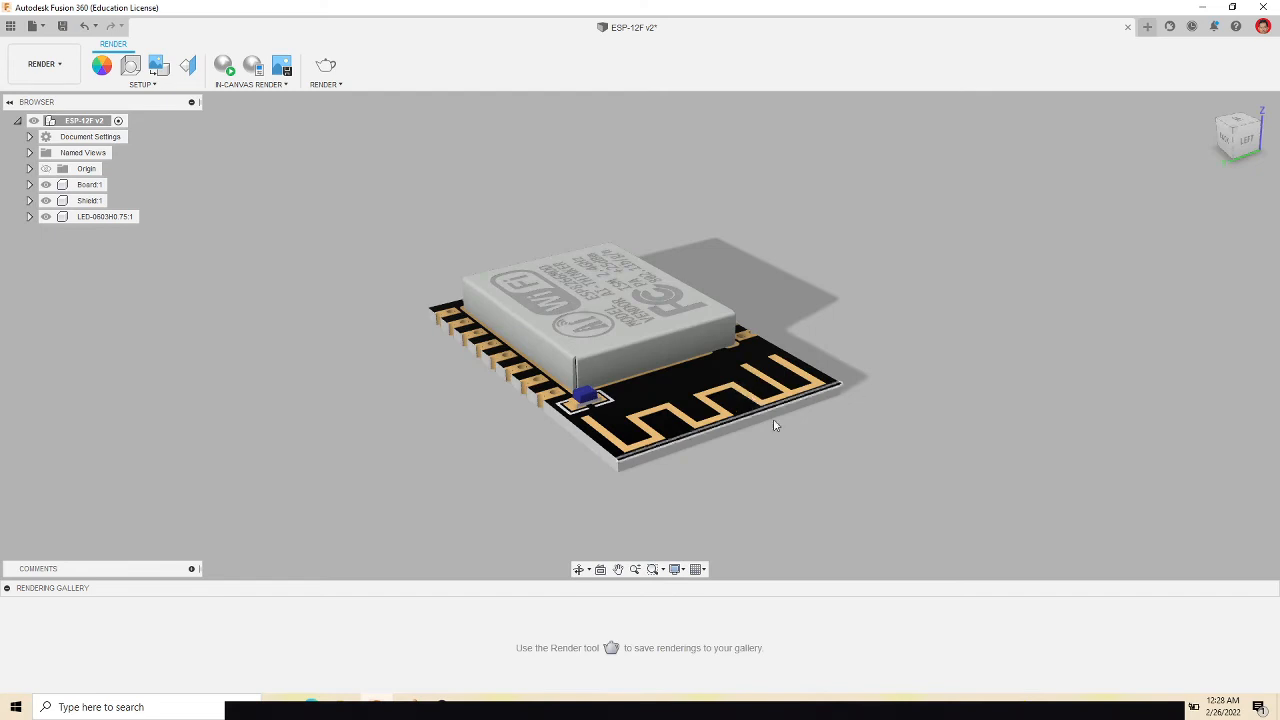
mouse_move(1247, 146)
mouse_down()
mouse_move(1268, 148)
mouse_move(1236, 162)
mouse_move(1220, 150)
mouse_move(1237, 133)
mouse_move(1210, 158)
mouse_up()
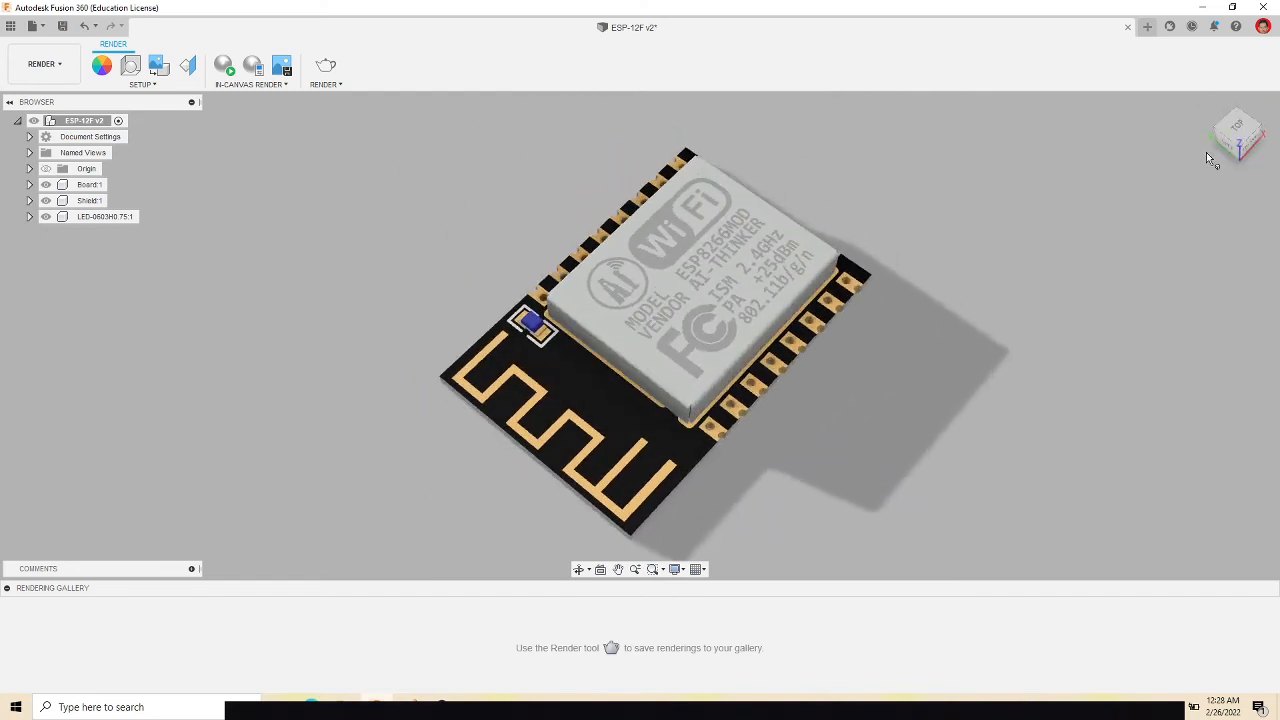
click(40, 64)
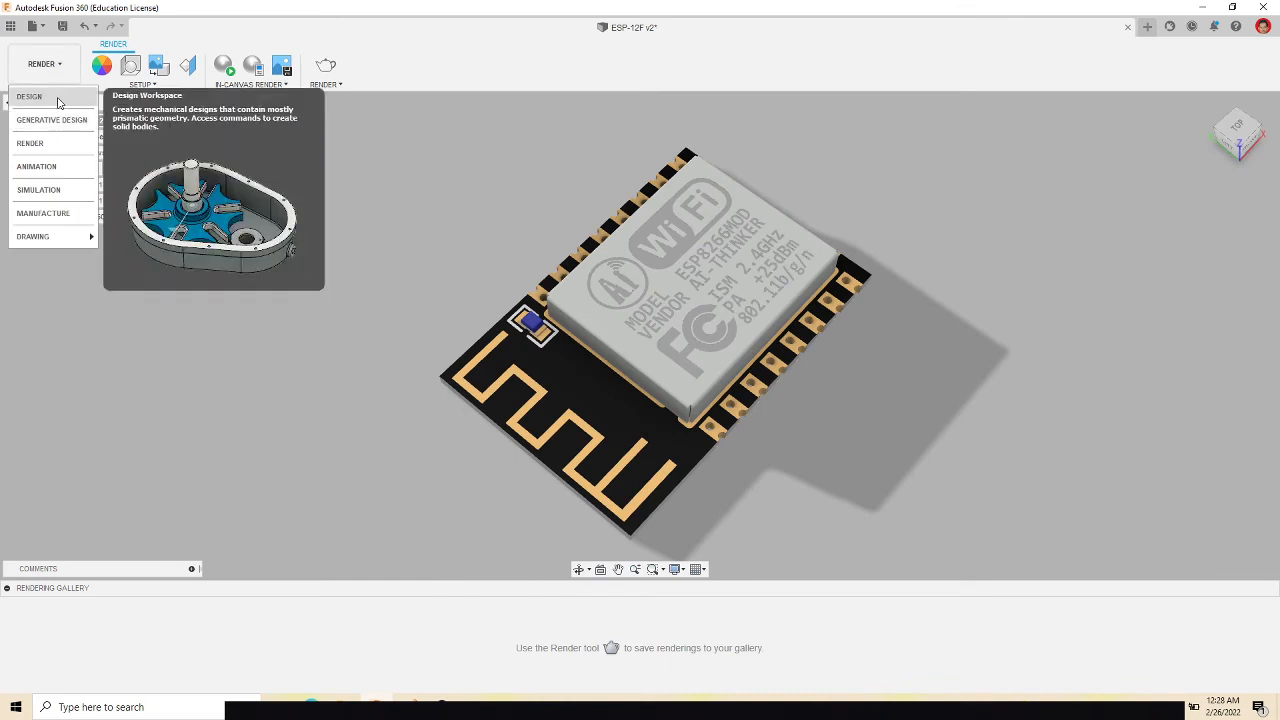
click(408, 27)
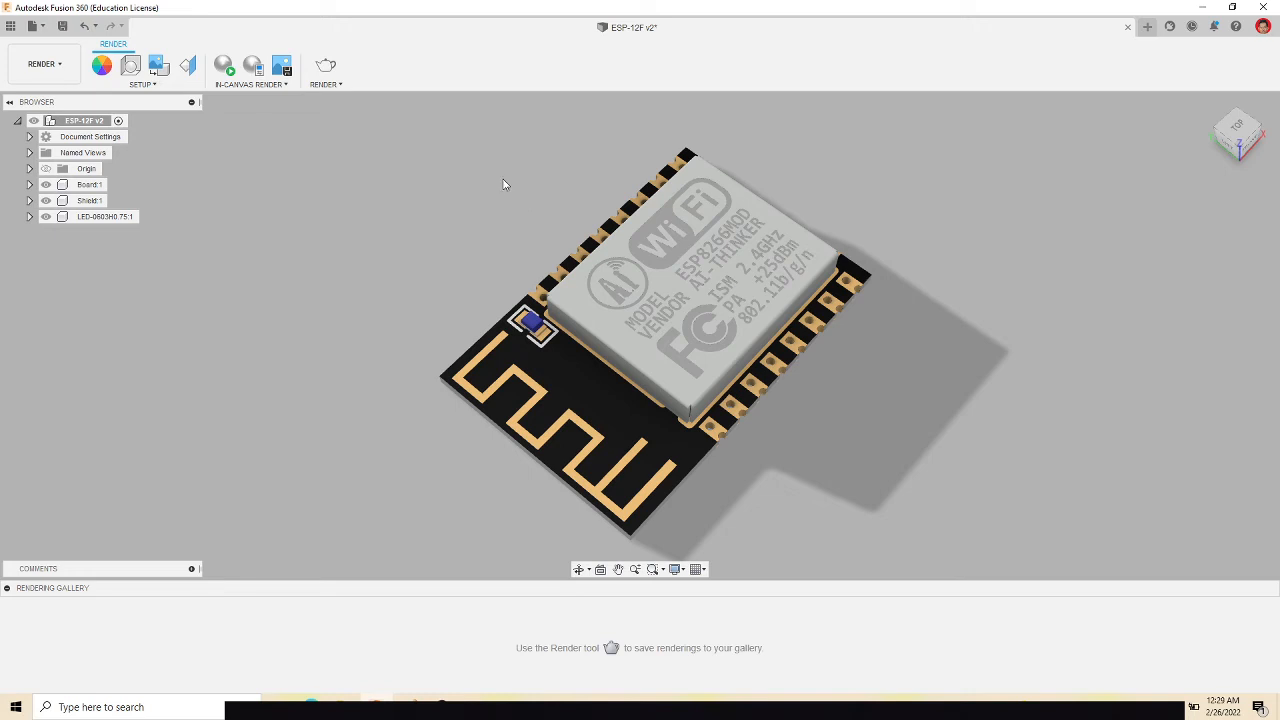
Run a trial in-canvas render of the module, view it from the back, and stop it.
click(226, 67)
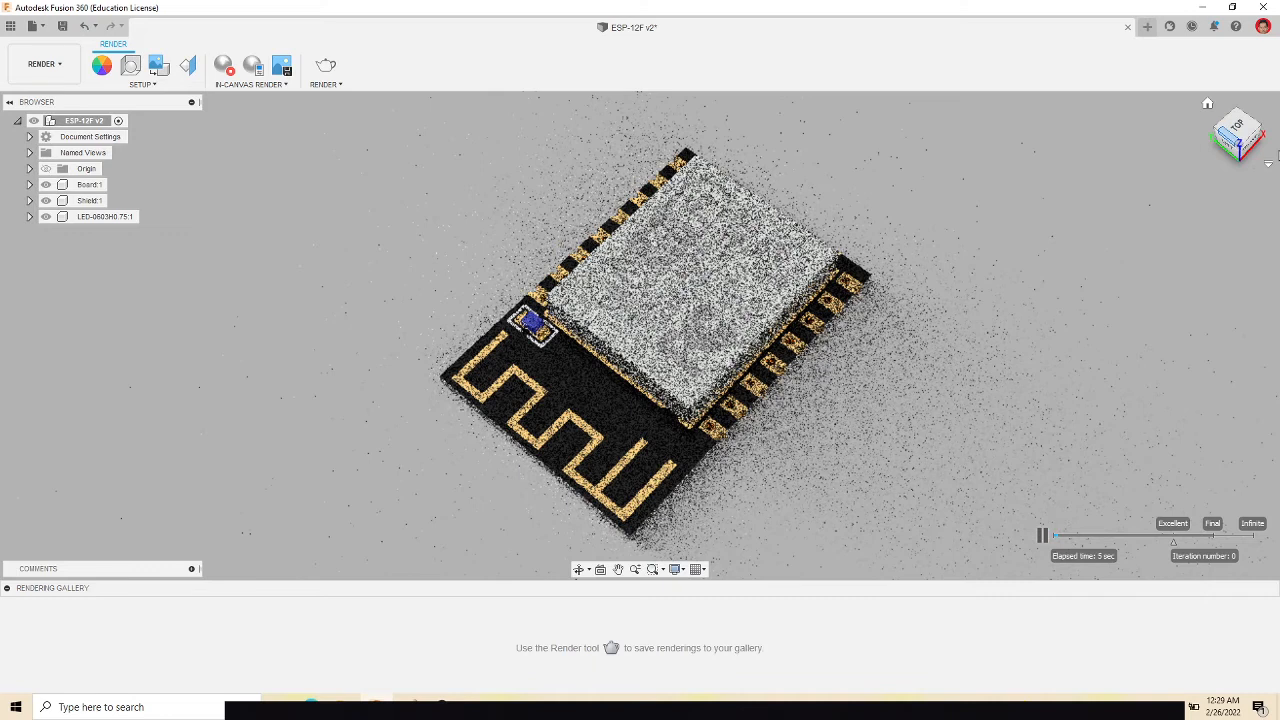
mouse_move(1228, 136)
mouse_down()
mouse_move(1256, 170)
mouse_move(1275, 132)
mouse_up()
drag(700, 430, 710, 458)
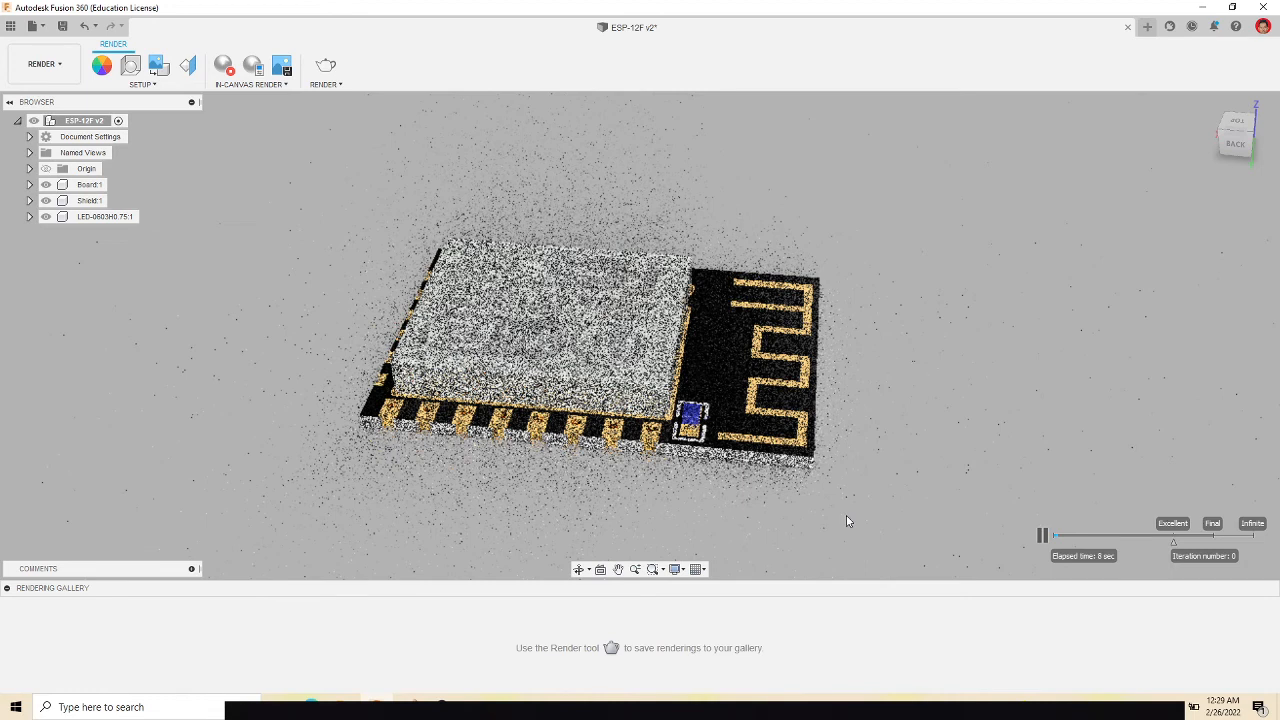
click(224, 65)
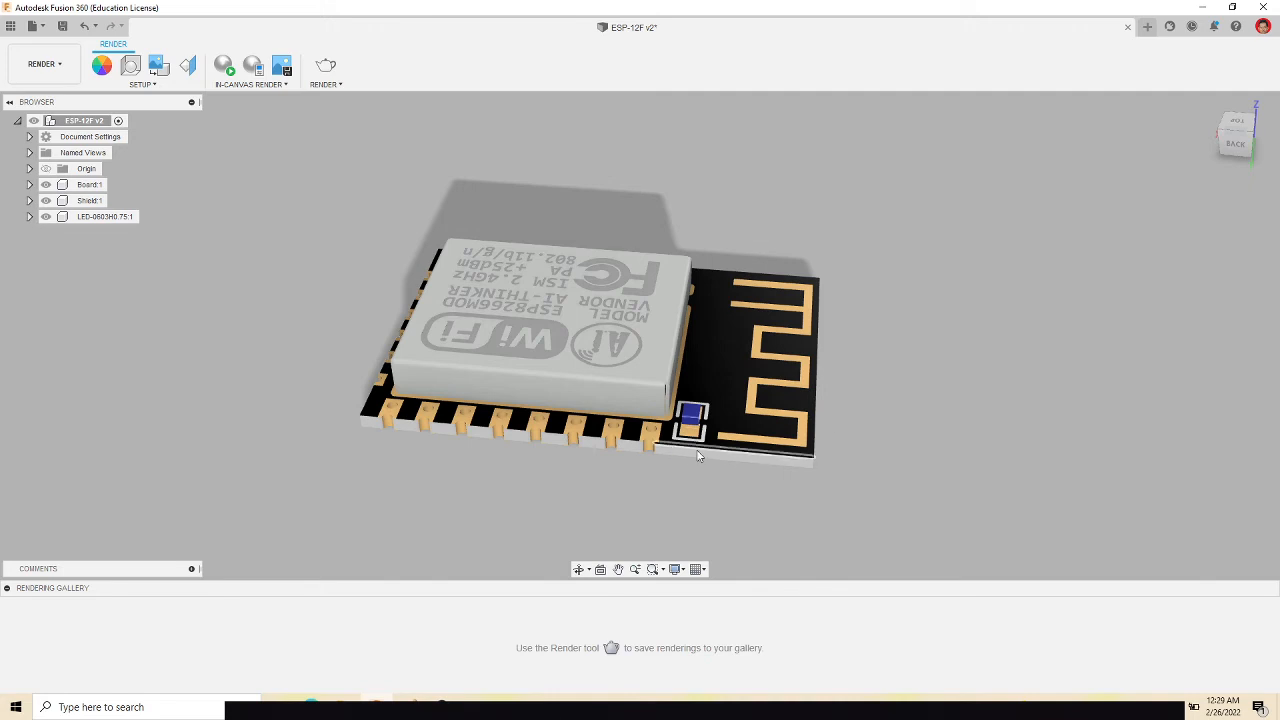
Return to the Design workspace.
scroll(661, 449, down, 2)
scroll(661, 449, up, 3)
click(44, 64)
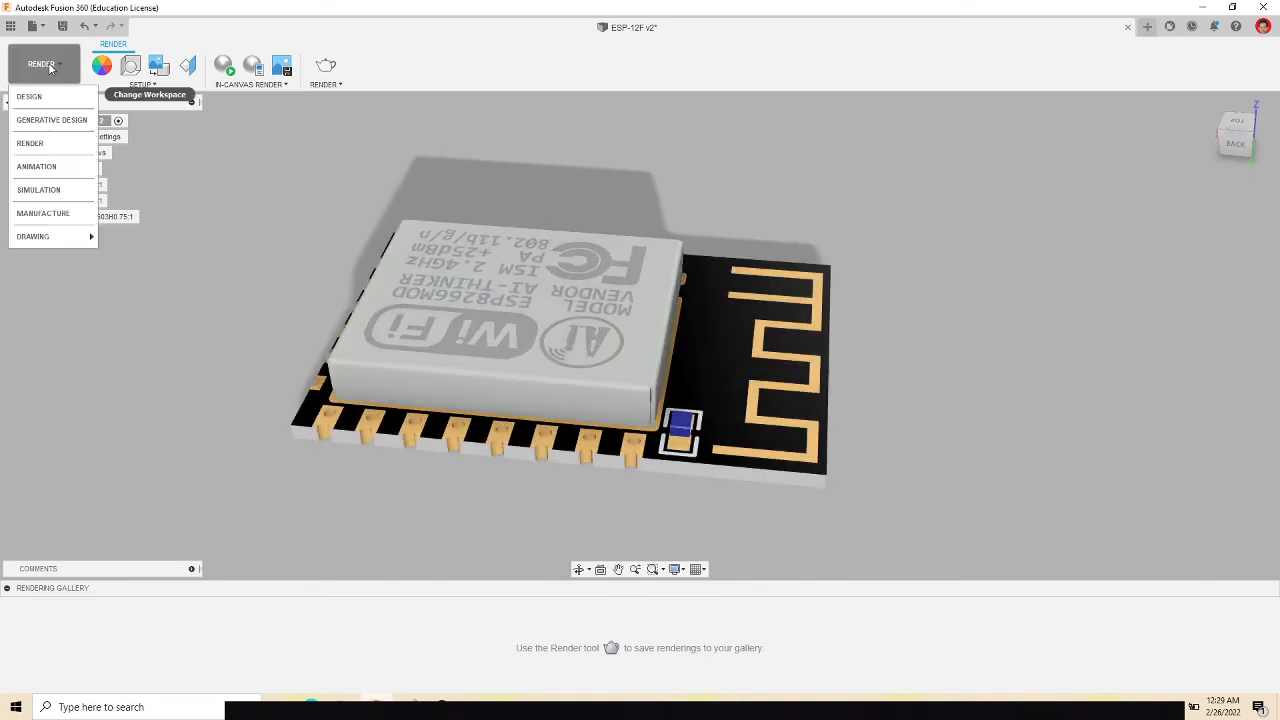
click(50, 104)
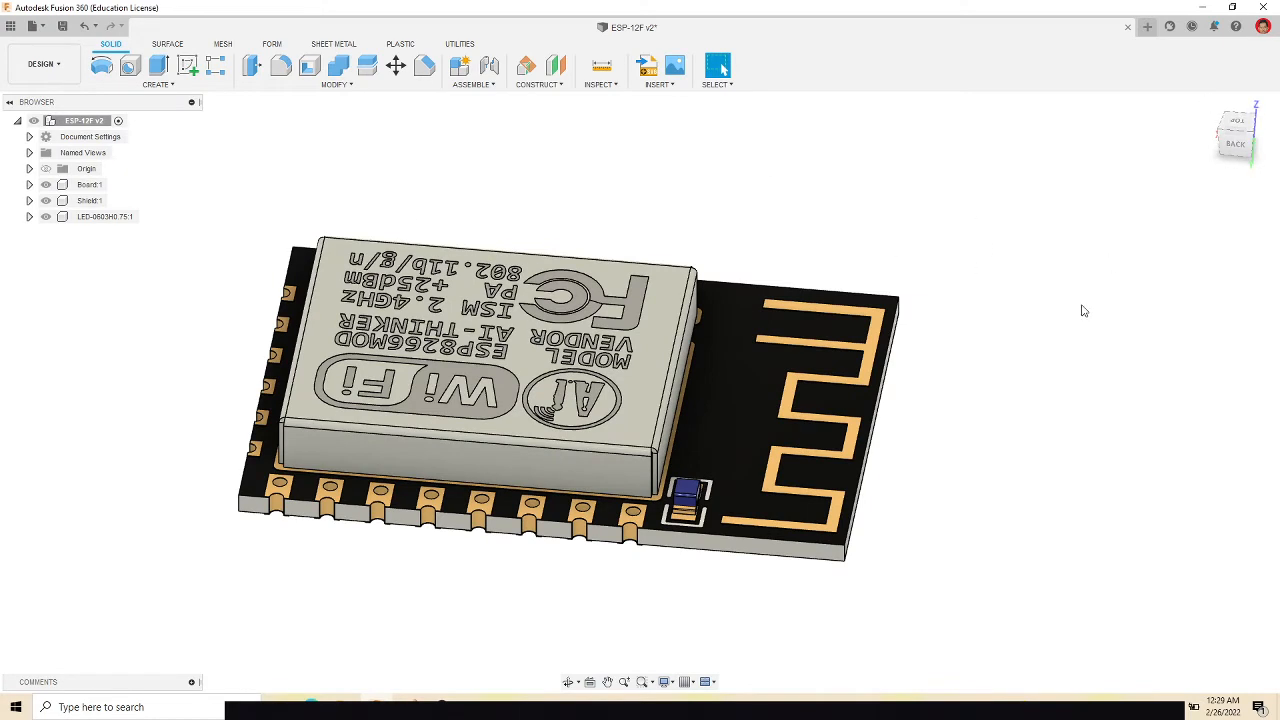
Search the appearance library for "led", apply LED - SMD 3528 - 8lm (White) to the board's small blue LED body, and collapse the appearance settings.
mouse_move(1240, 149)
mouse_down()
mouse_move(1040, 200)
mouse_move(950, 150)
mouse_move(1036, 165)
mouse_up()
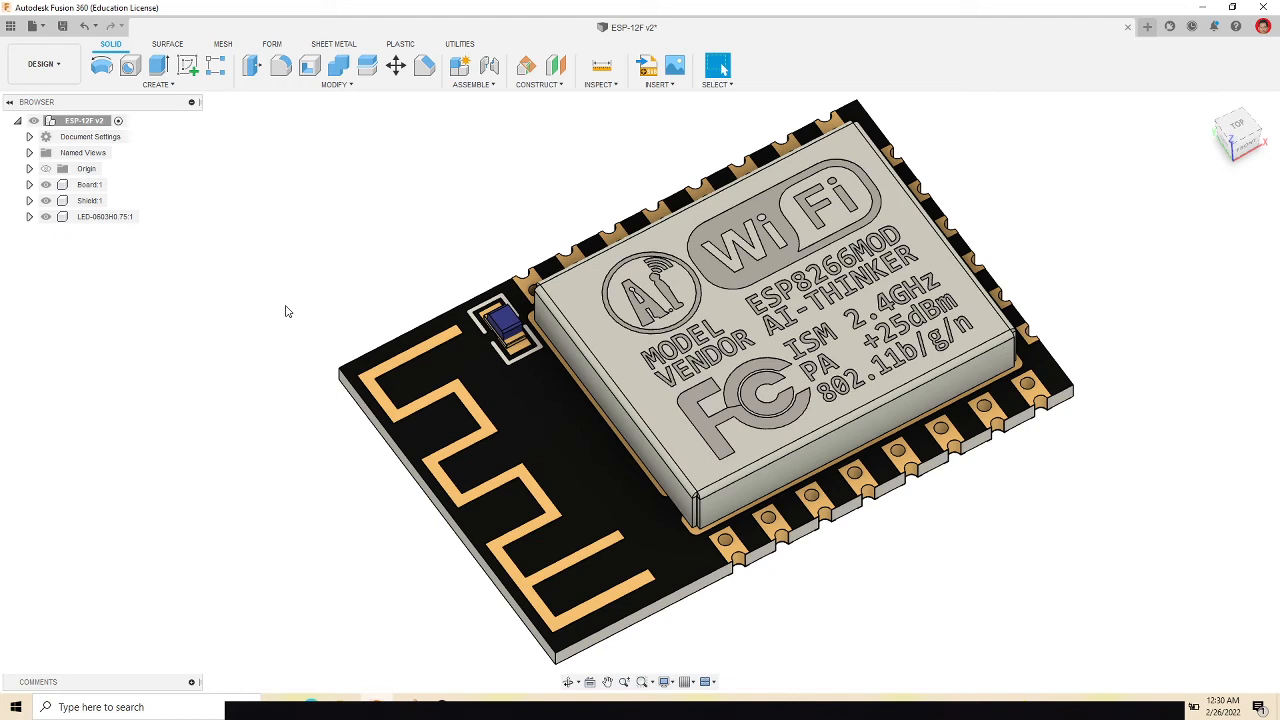
key(a)
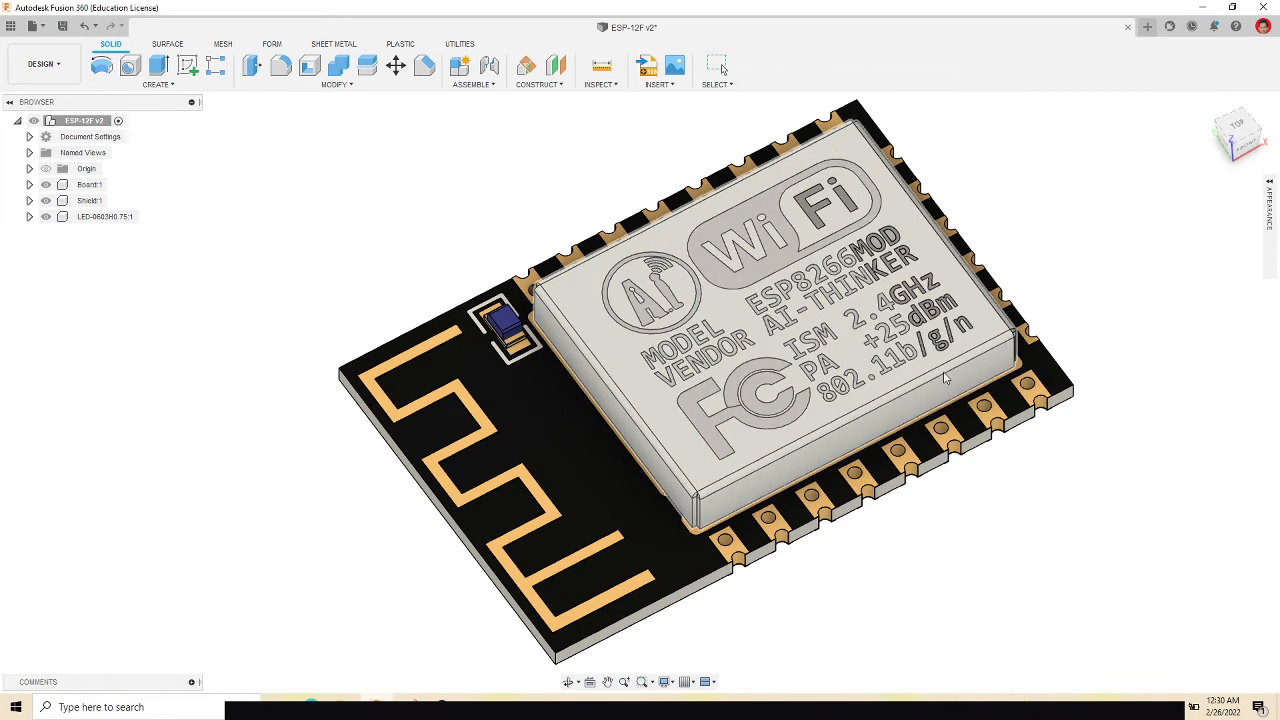
click(1270, 193)
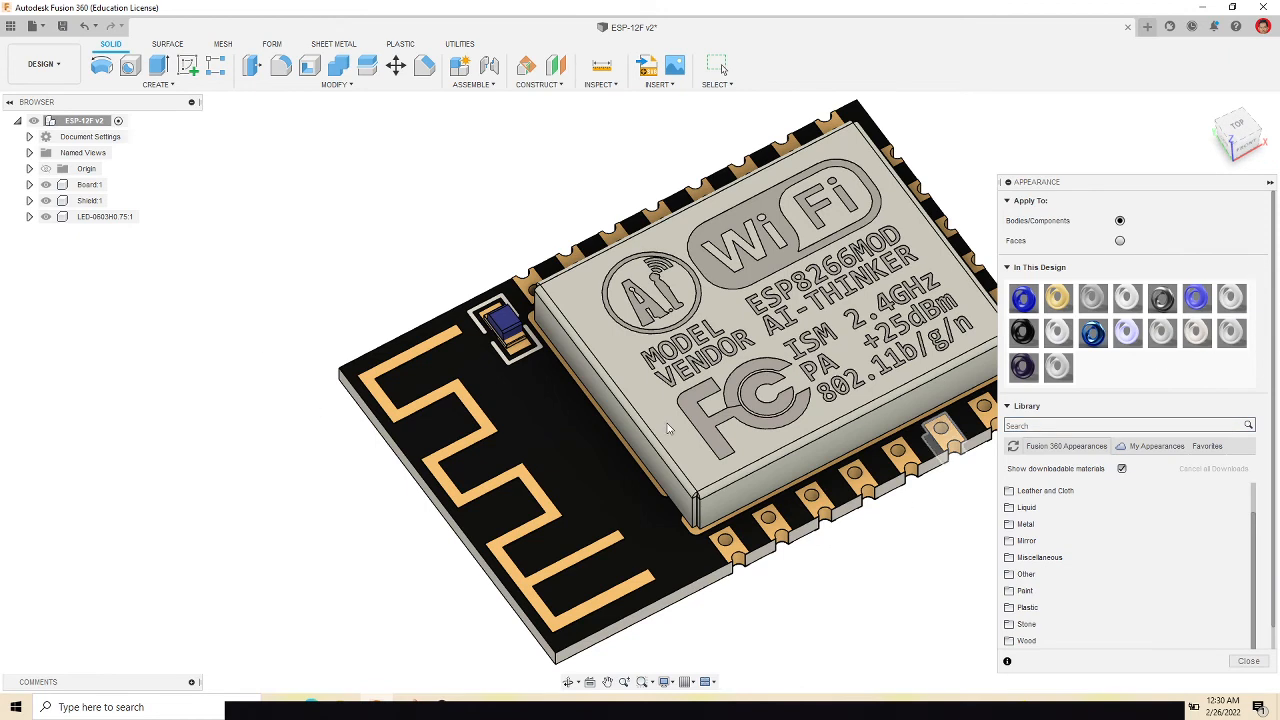
scroll(307, 529, down, 1)
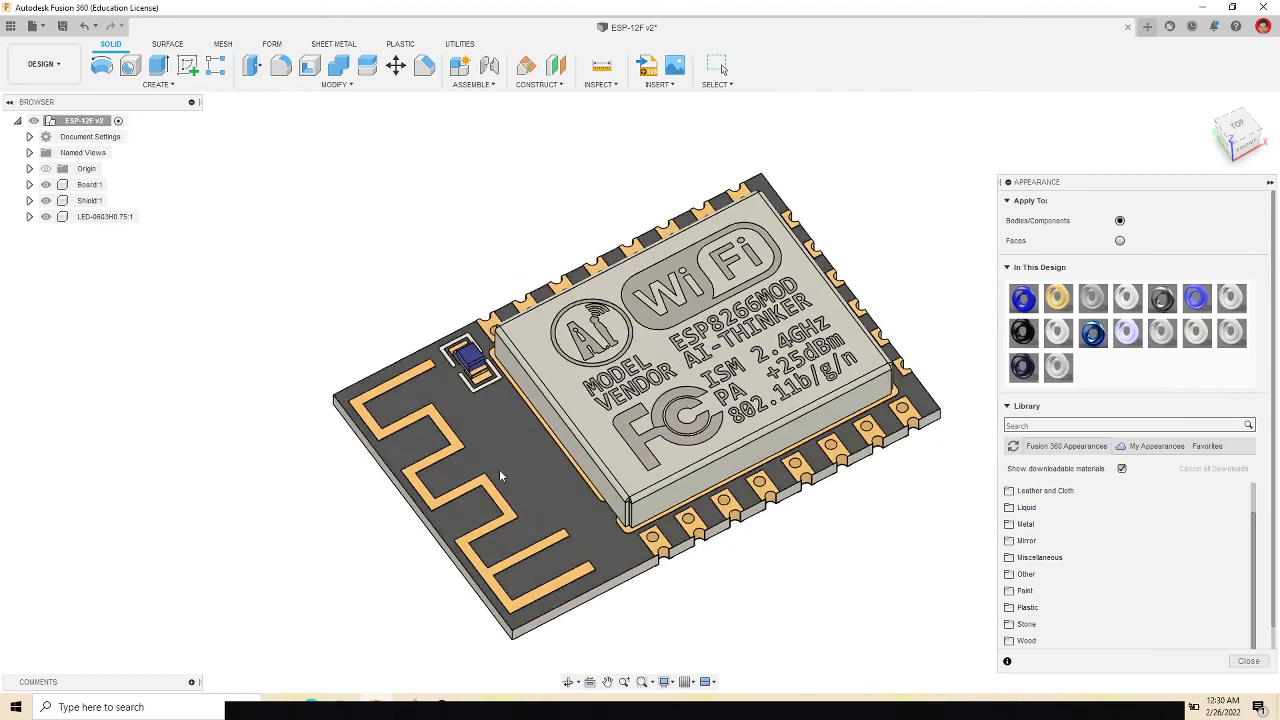
scroll(490, 470, up, 1)
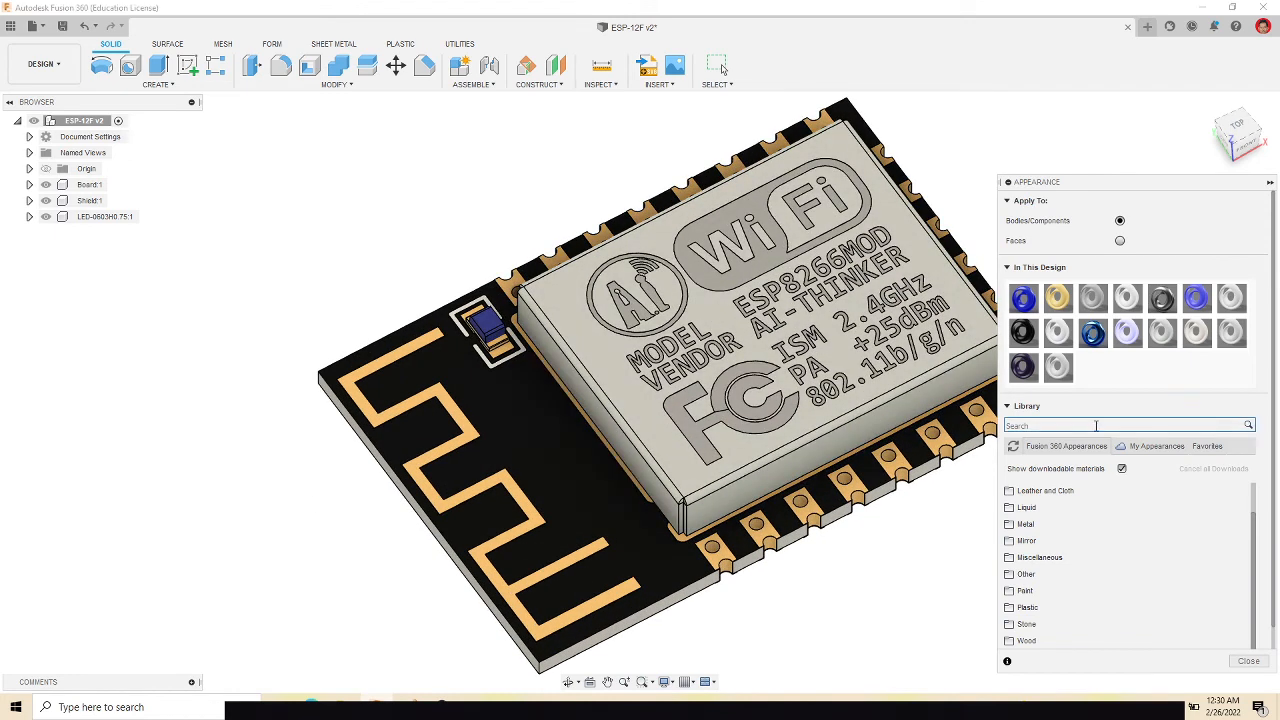
click(1096, 425)
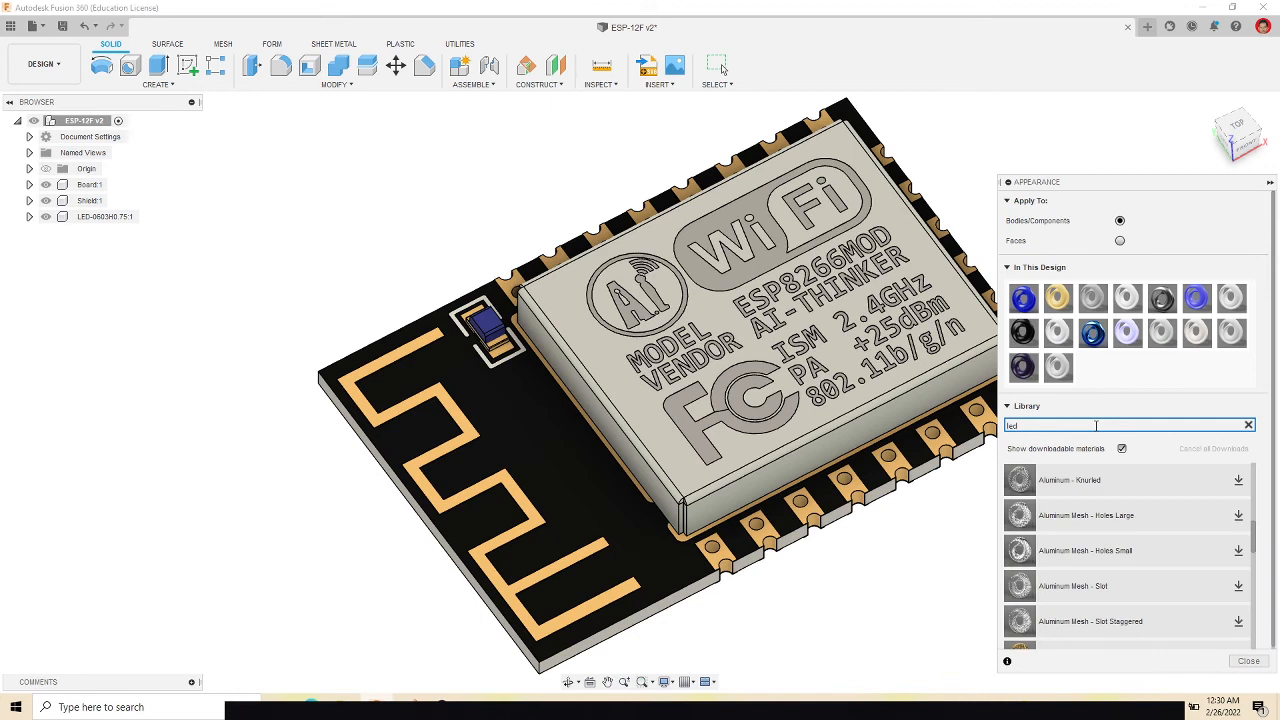
scroll(1170, 525, up, 3)
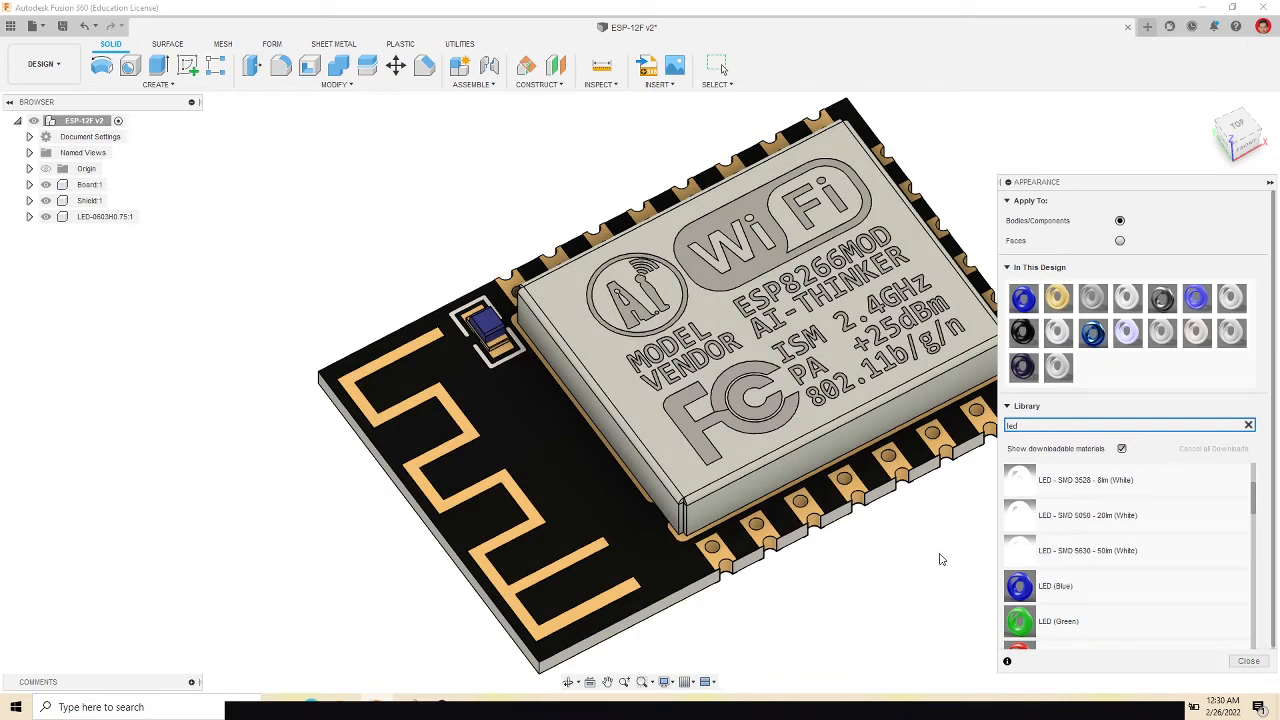
click(488, 334)
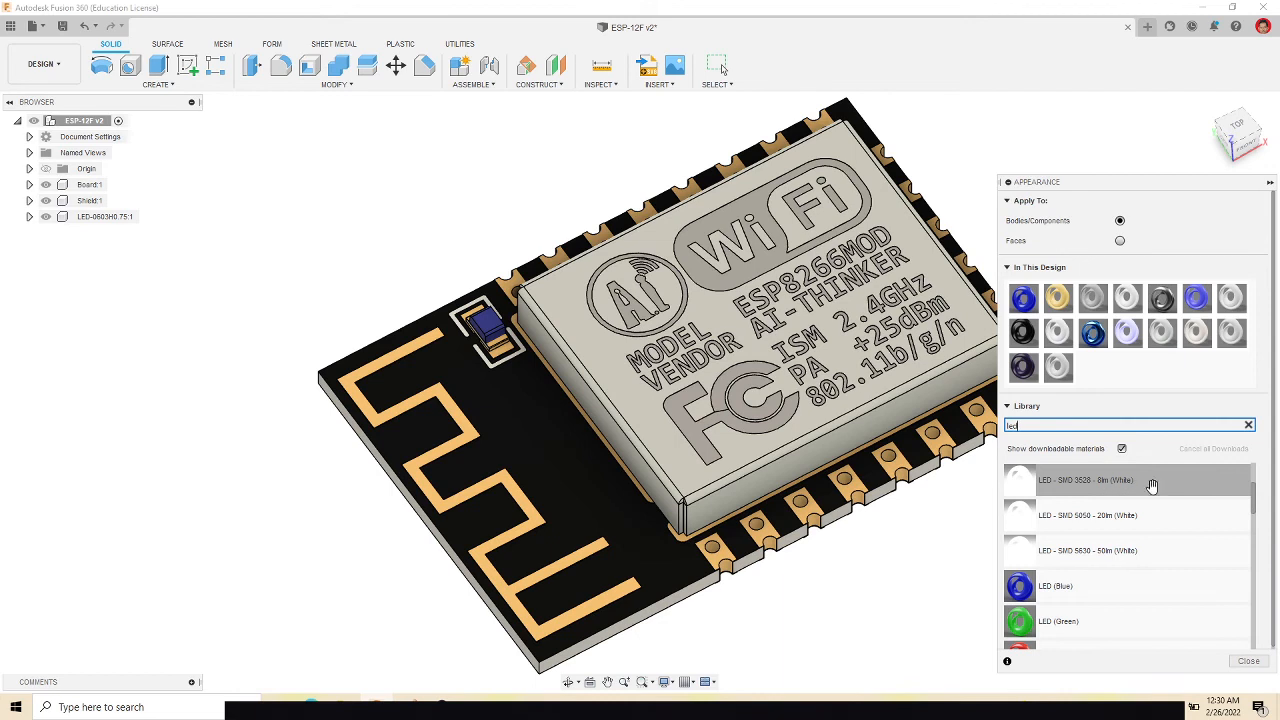
drag(1189, 480, 484, 340)
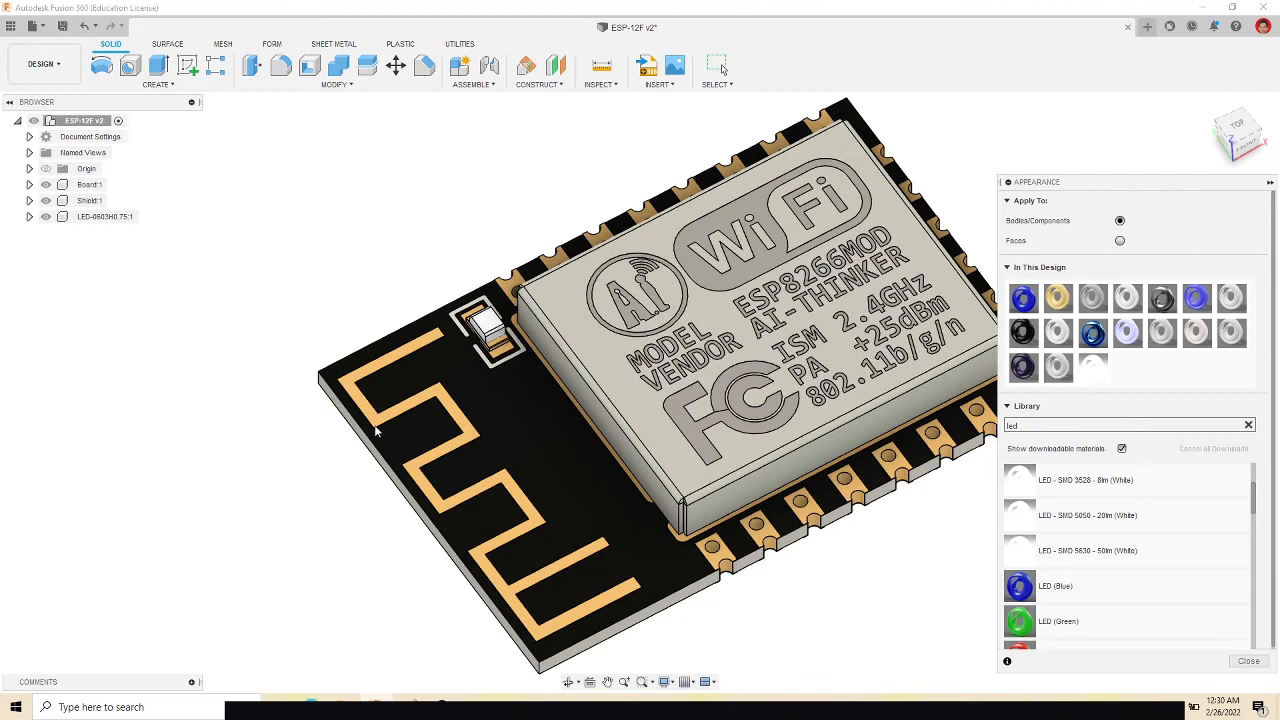
click(1010, 184)
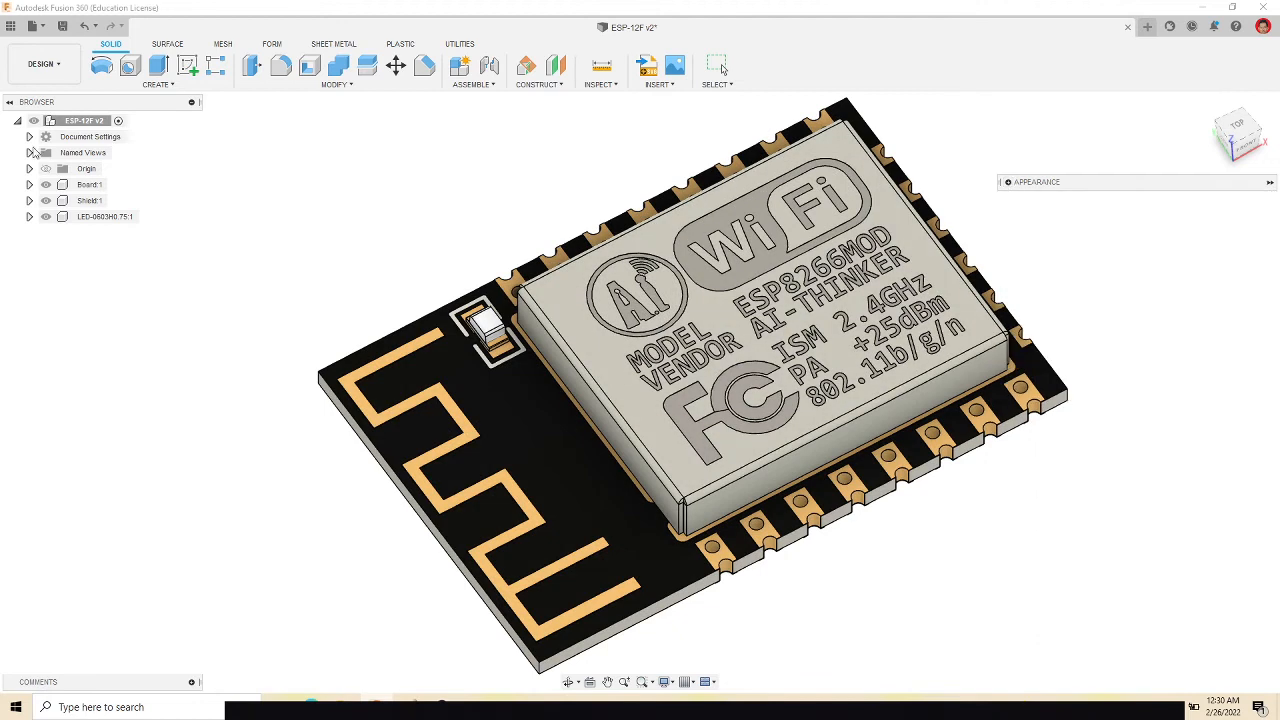
Switch to the Render workspace and collapse the rendering gallery.
click(58, 76)
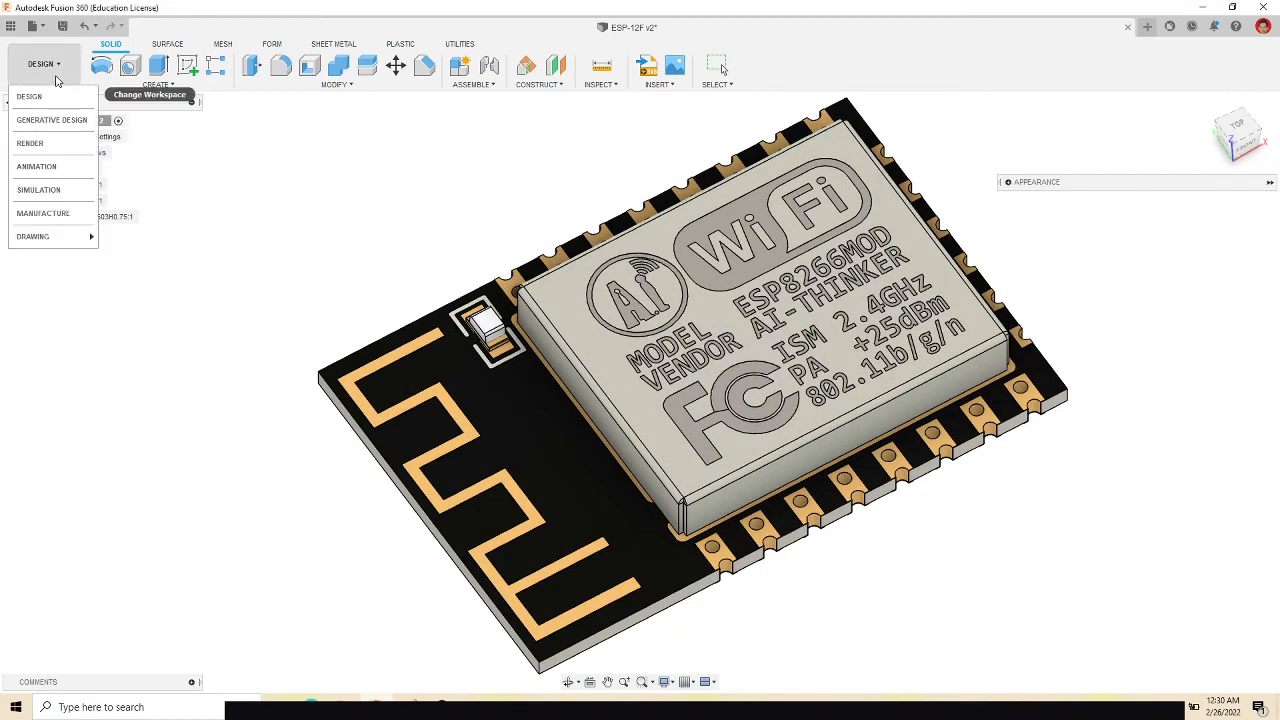
click(30, 143)
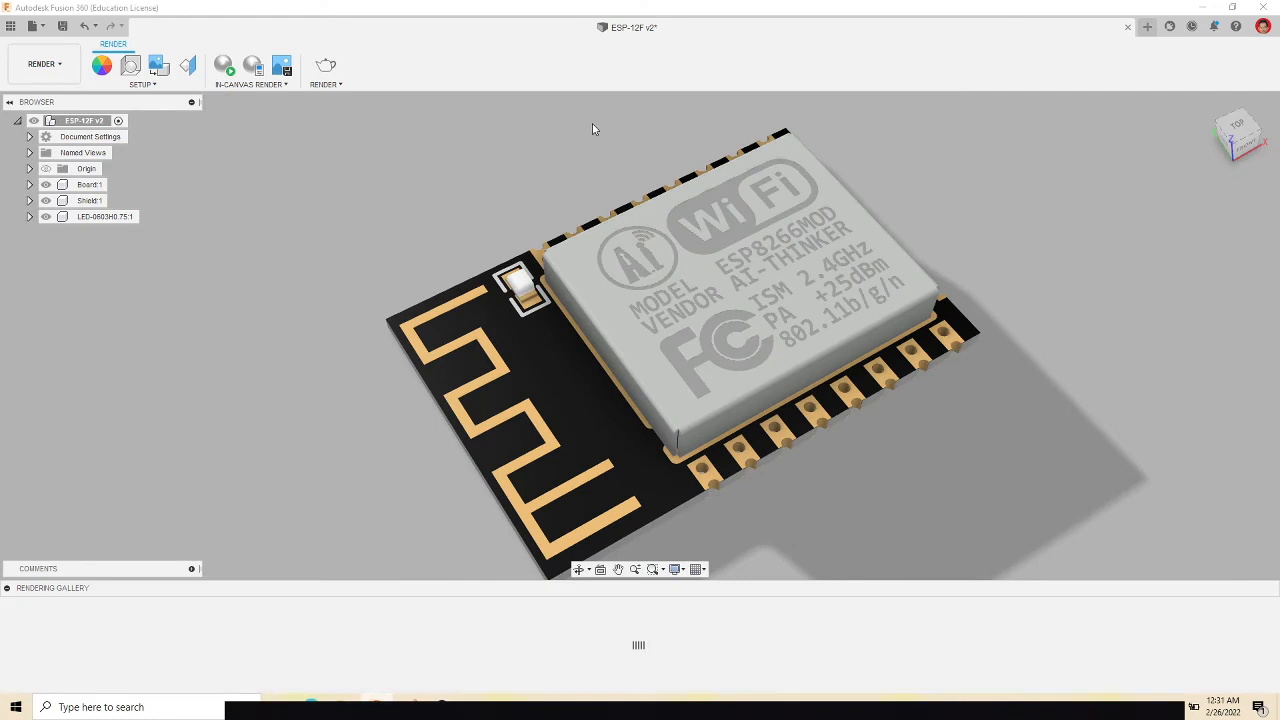
click(10, 590)
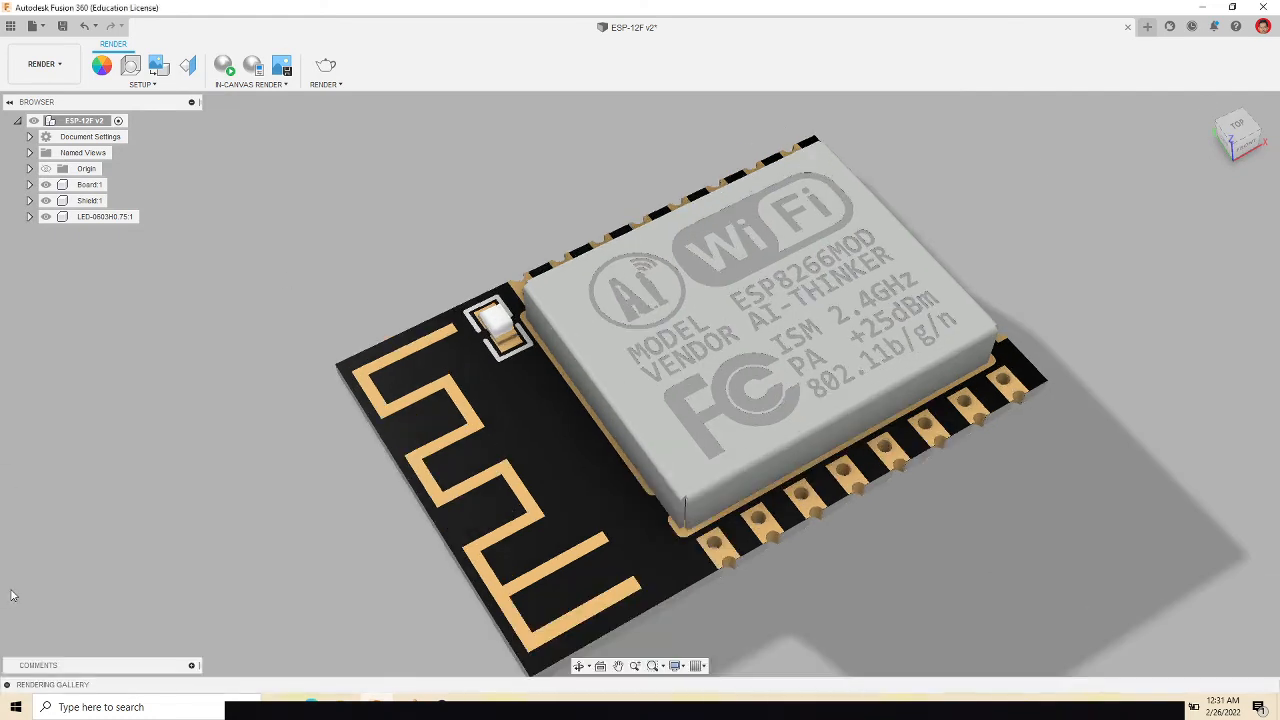
Preview the module's white LED glow with an in-canvas render, then stop the render.
click(222, 68)
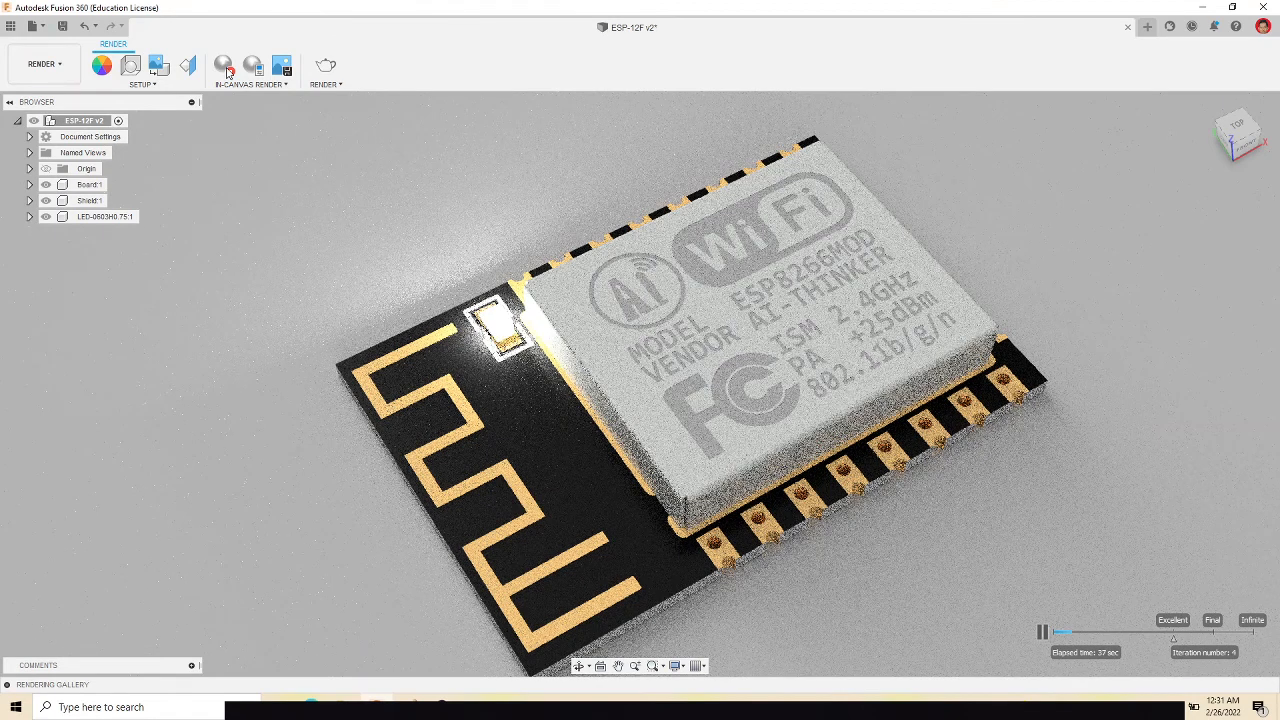
click(225, 68)
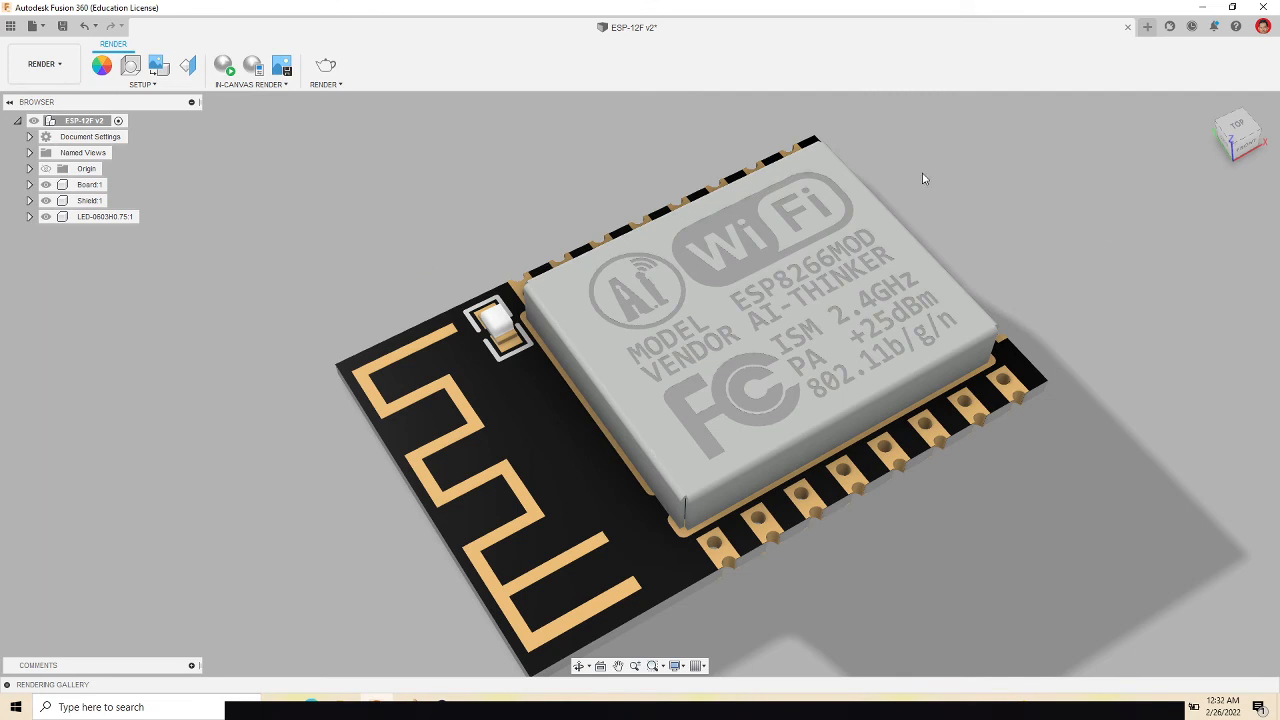
Return to the Design workspace and apply the design's LED - SMD 3528 - 8lm (White) appearance to the board's LED body.
click(44, 70)
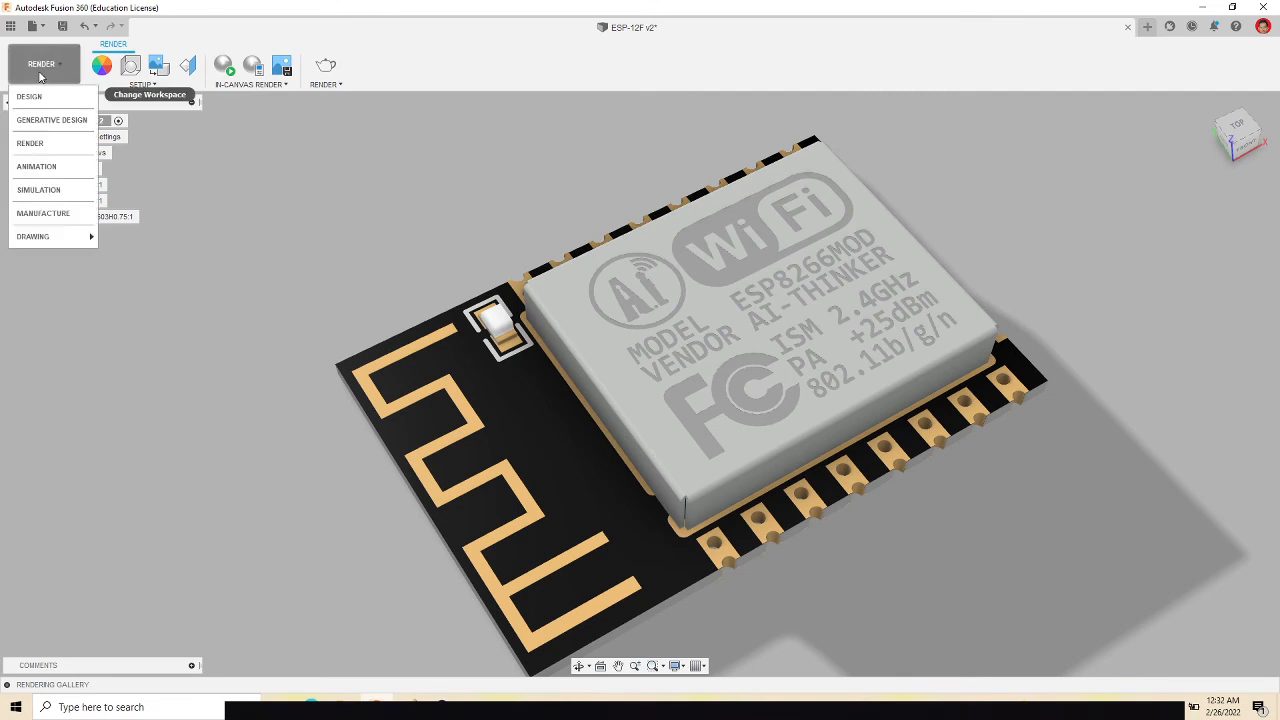
click(46, 95)
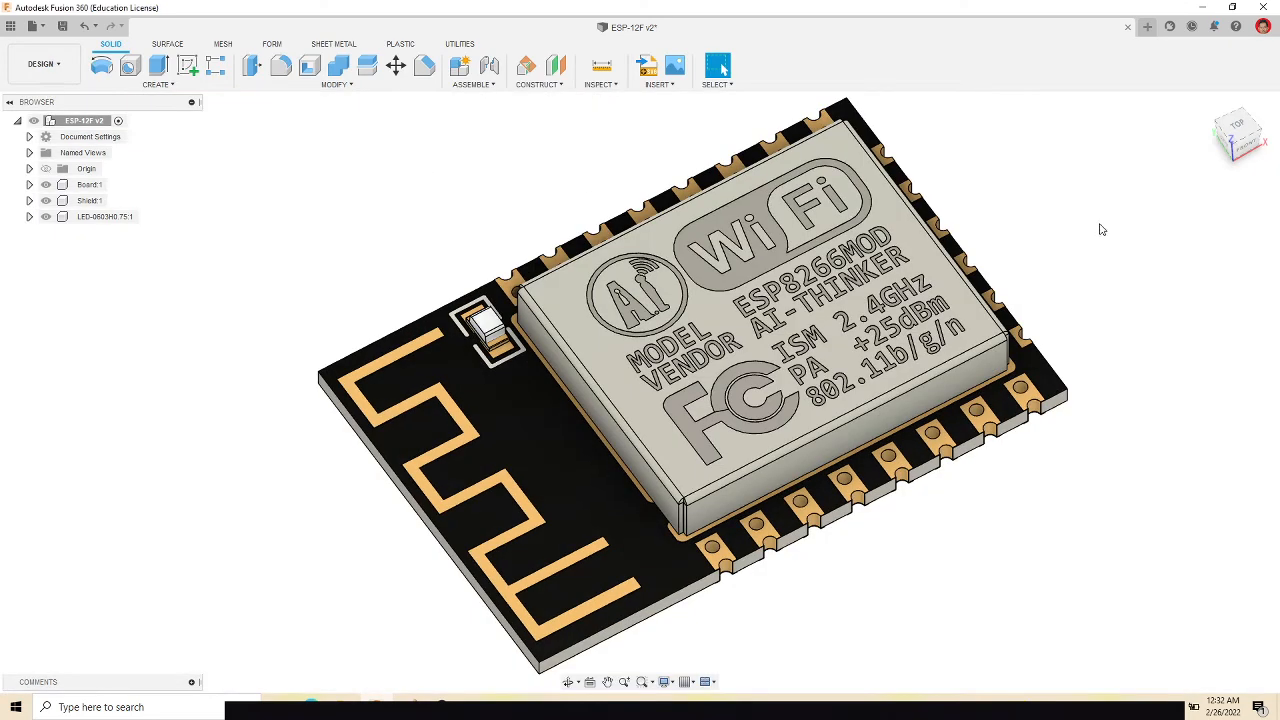
scroll(476, 247, down, 2)
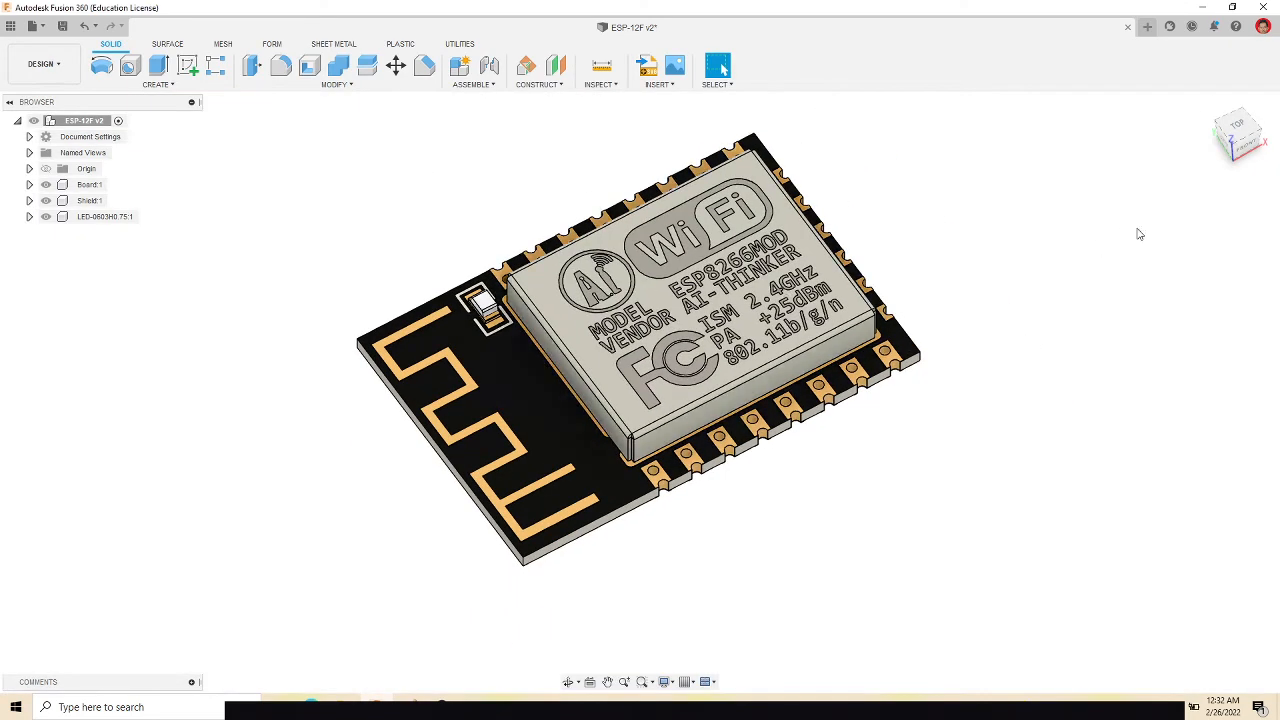
drag(1237, 155, 1277, 152)
scroll(720, 458, up, 3)
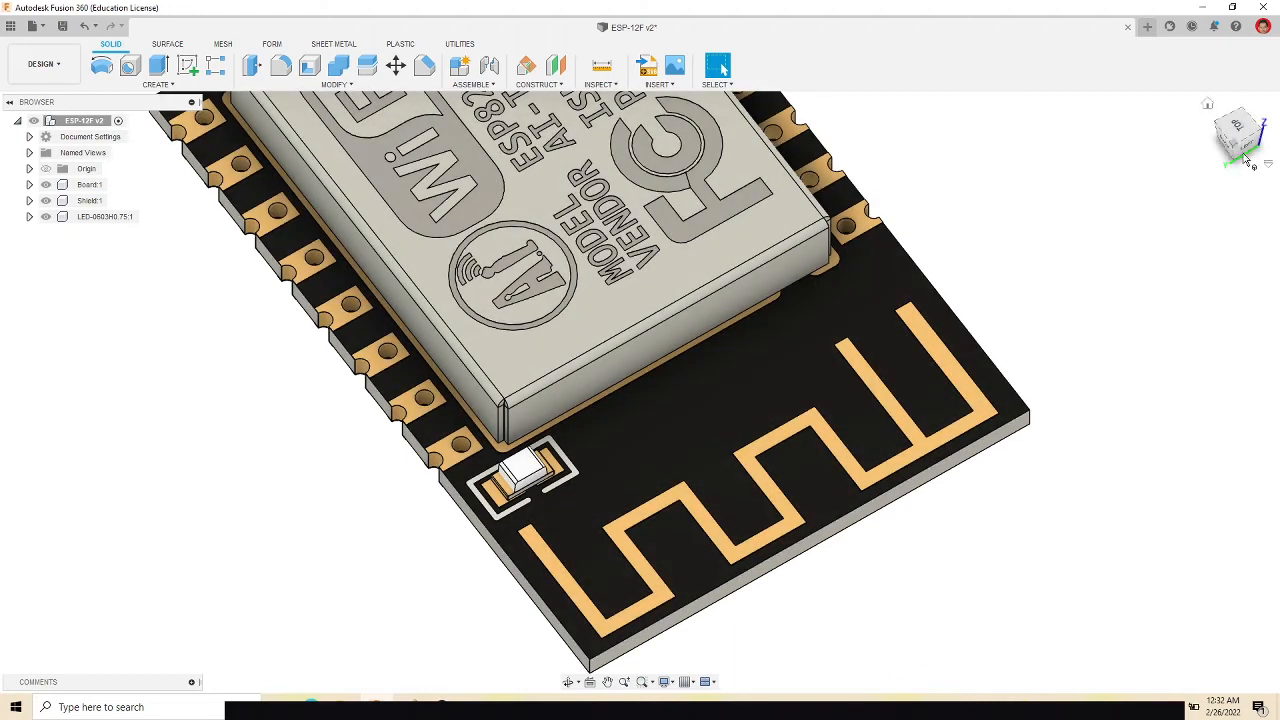
mouse_move(1243, 147)
mouse_down()
mouse_move(1195, 142)
mouse_move(1075, 174)
mouse_up()
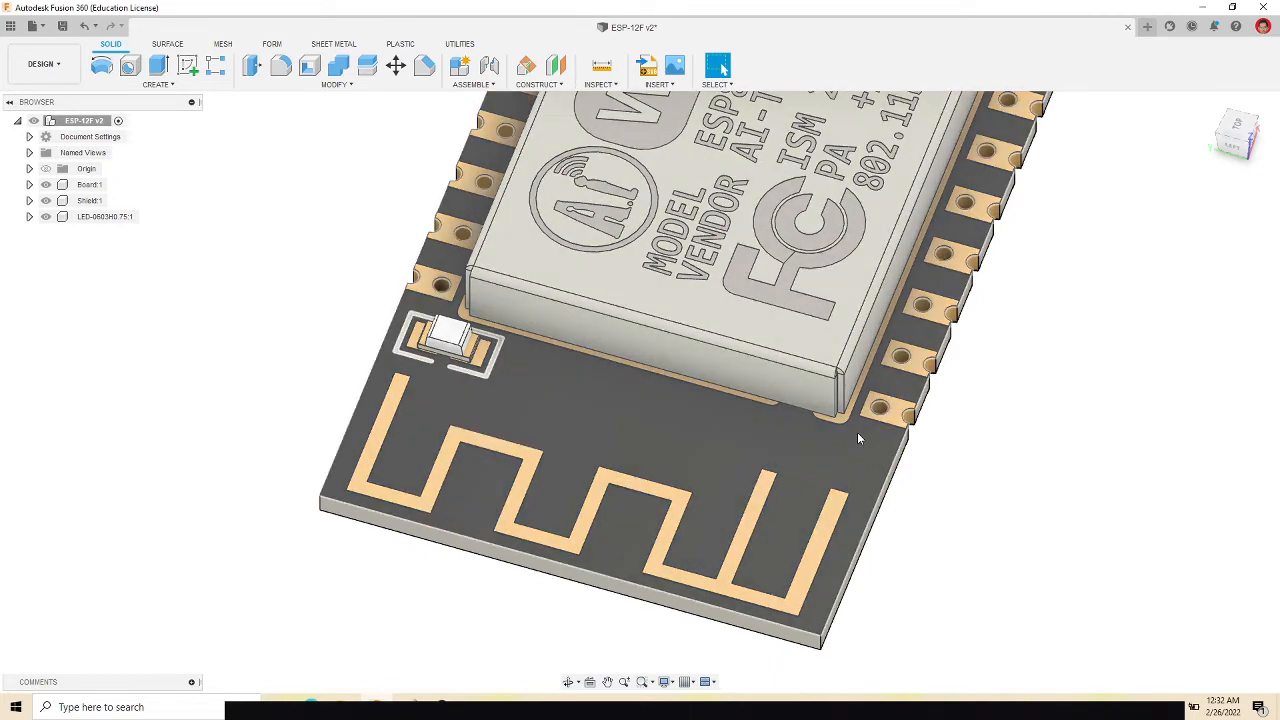
scroll(265, 358, down, 2)
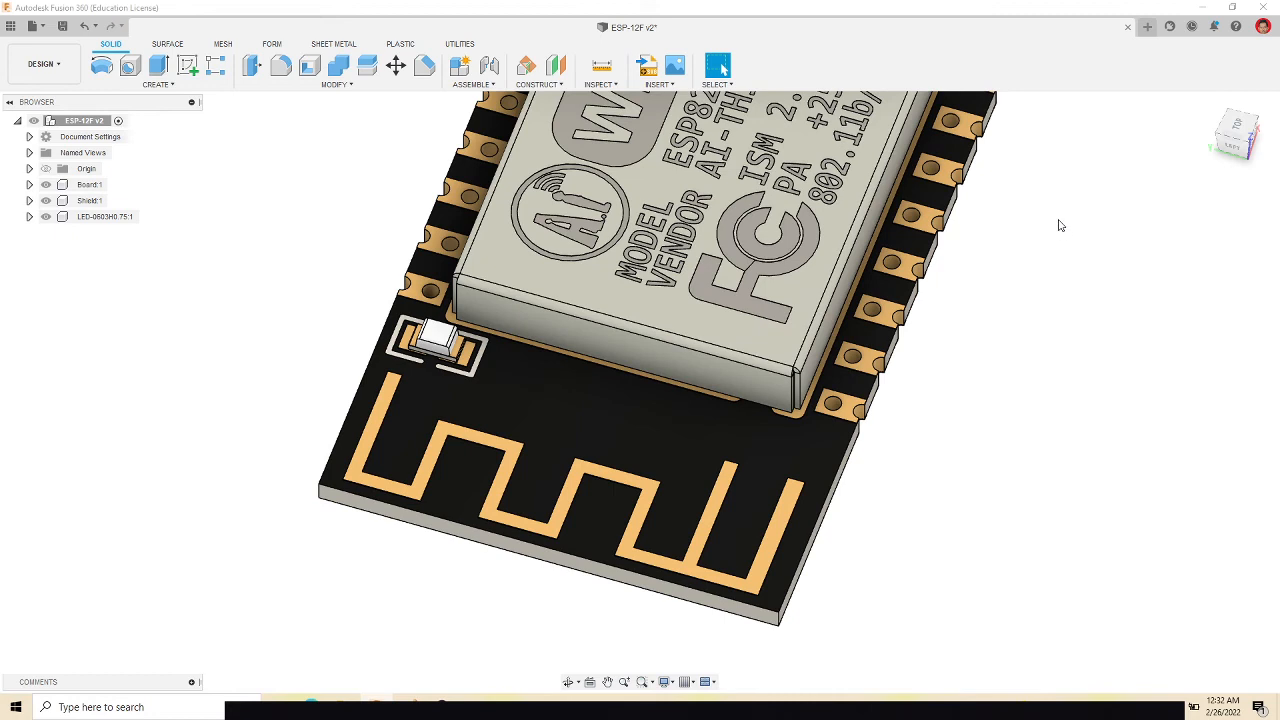
key(a)
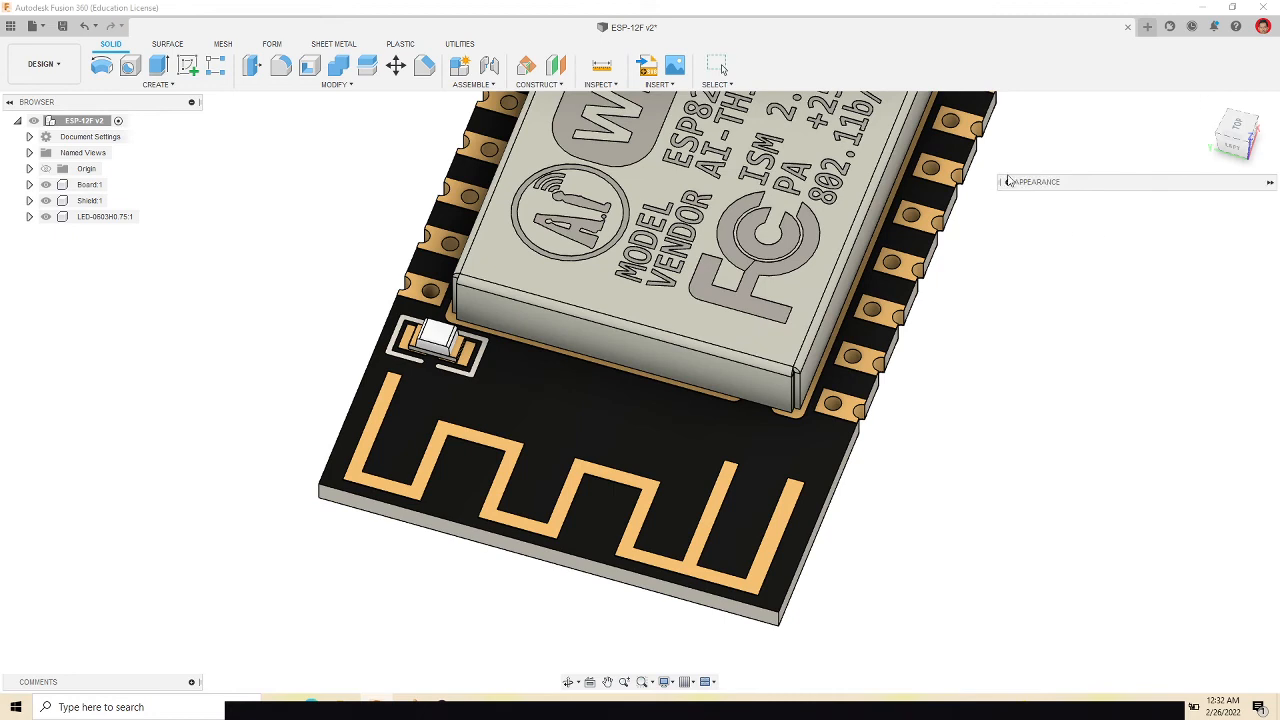
click(1008, 182)
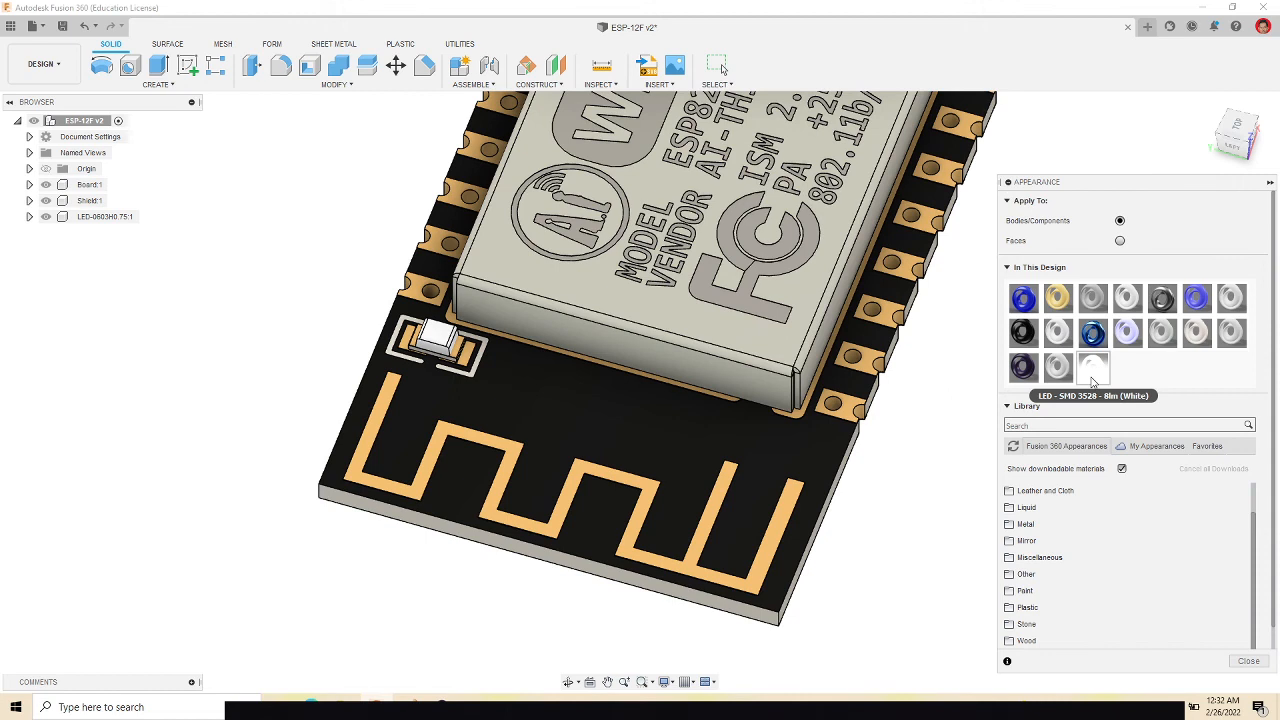
drag(1088, 383, 433, 348)
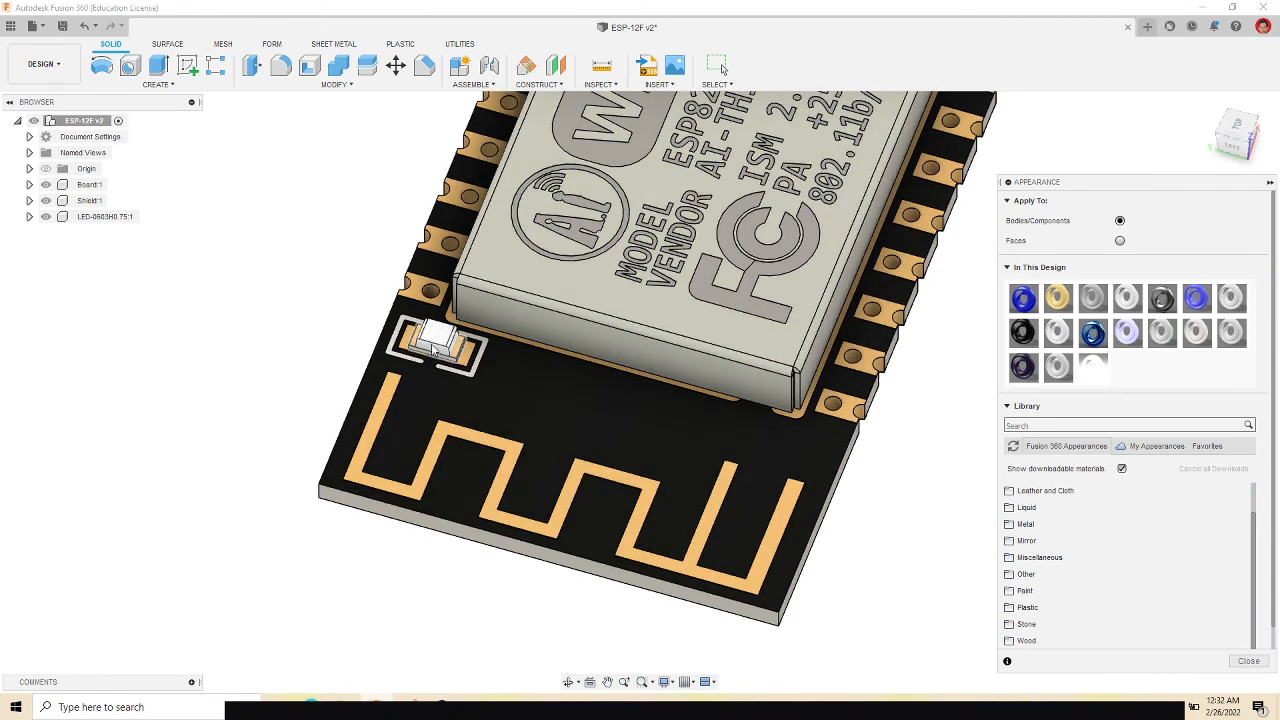
Set the emissivity filter color of the LED - SMD 3528 - 8lm (White) appearance to RGB 19 54 255, apply it, and close the material editor.
double_click(1097, 374)
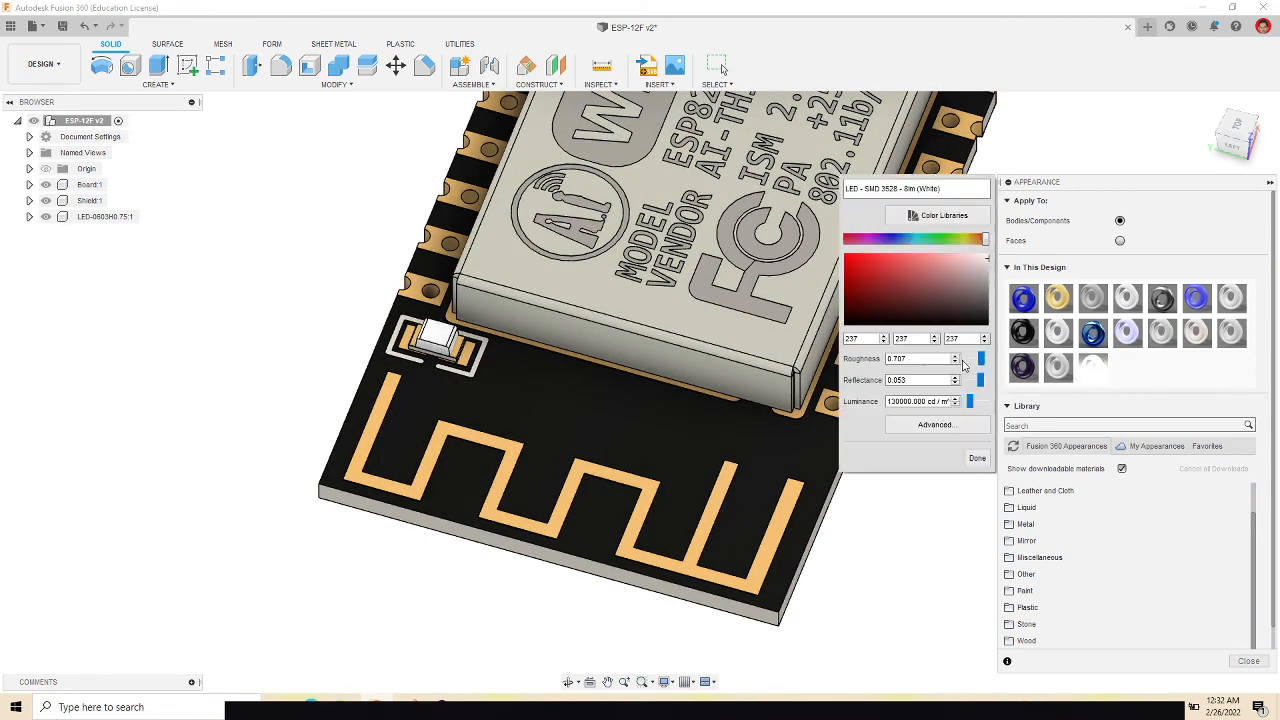
click(935, 424)
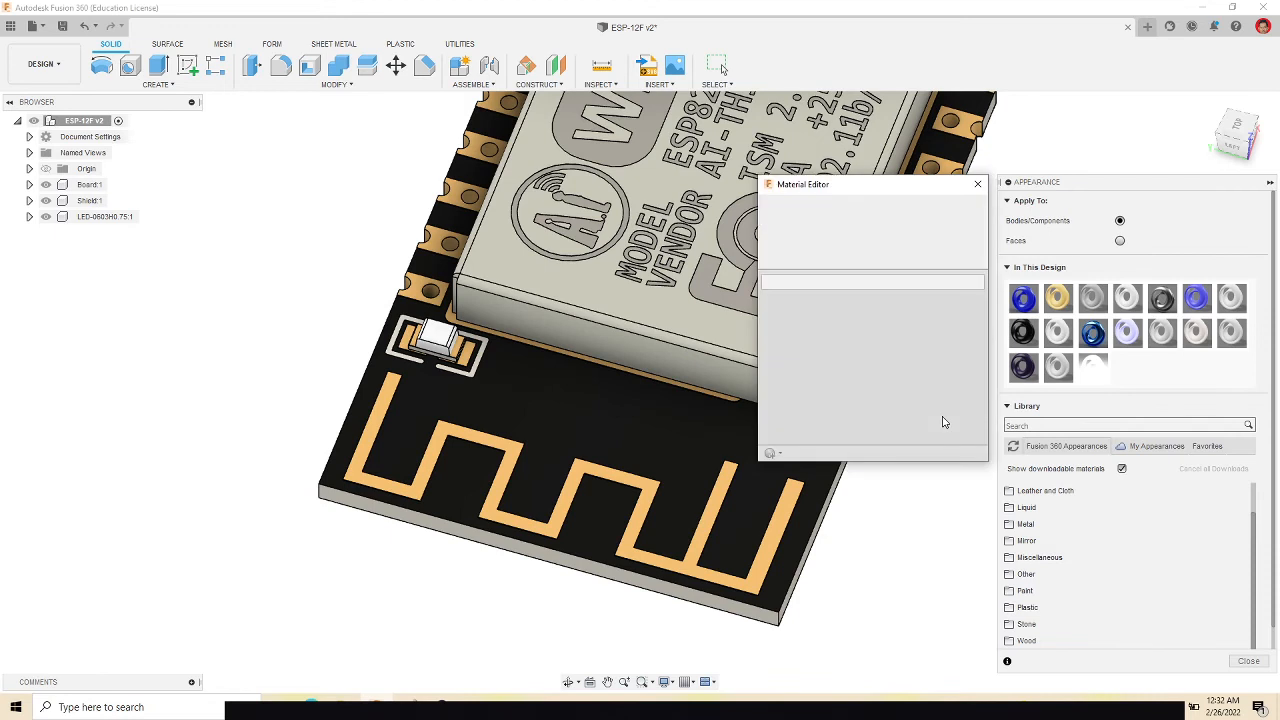
scroll(890, 393, down, 1)
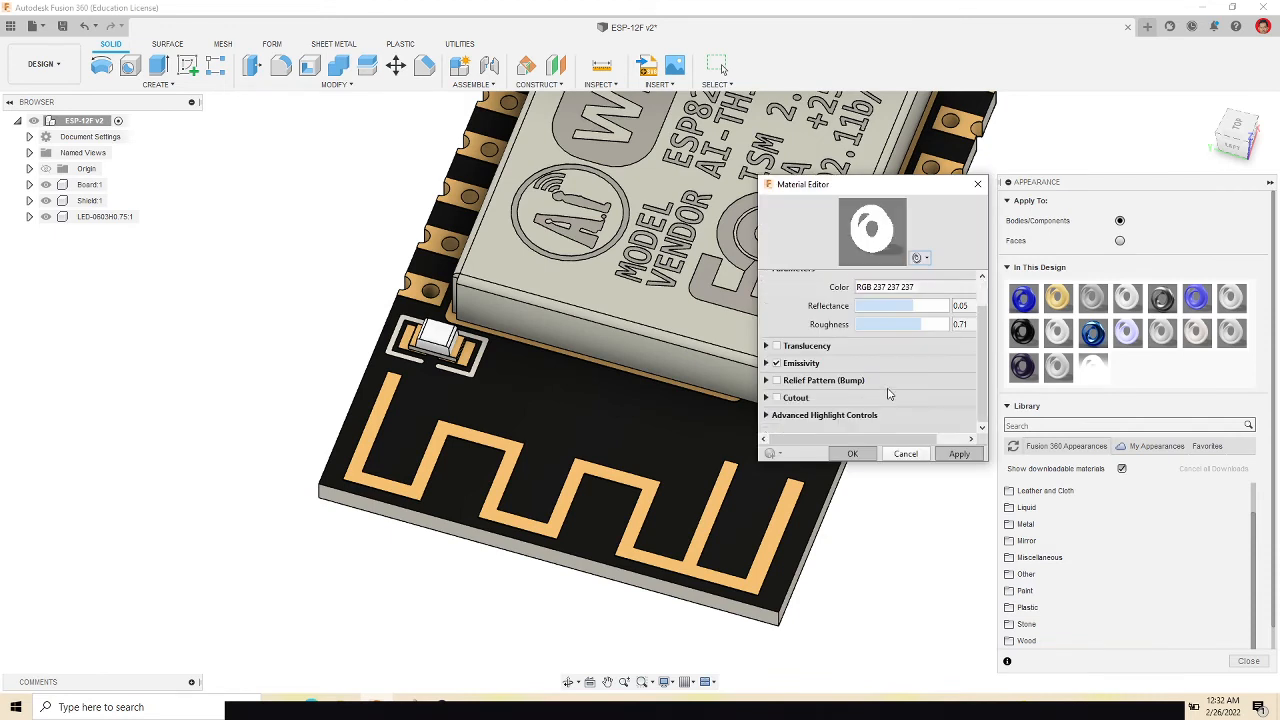
click(767, 364)
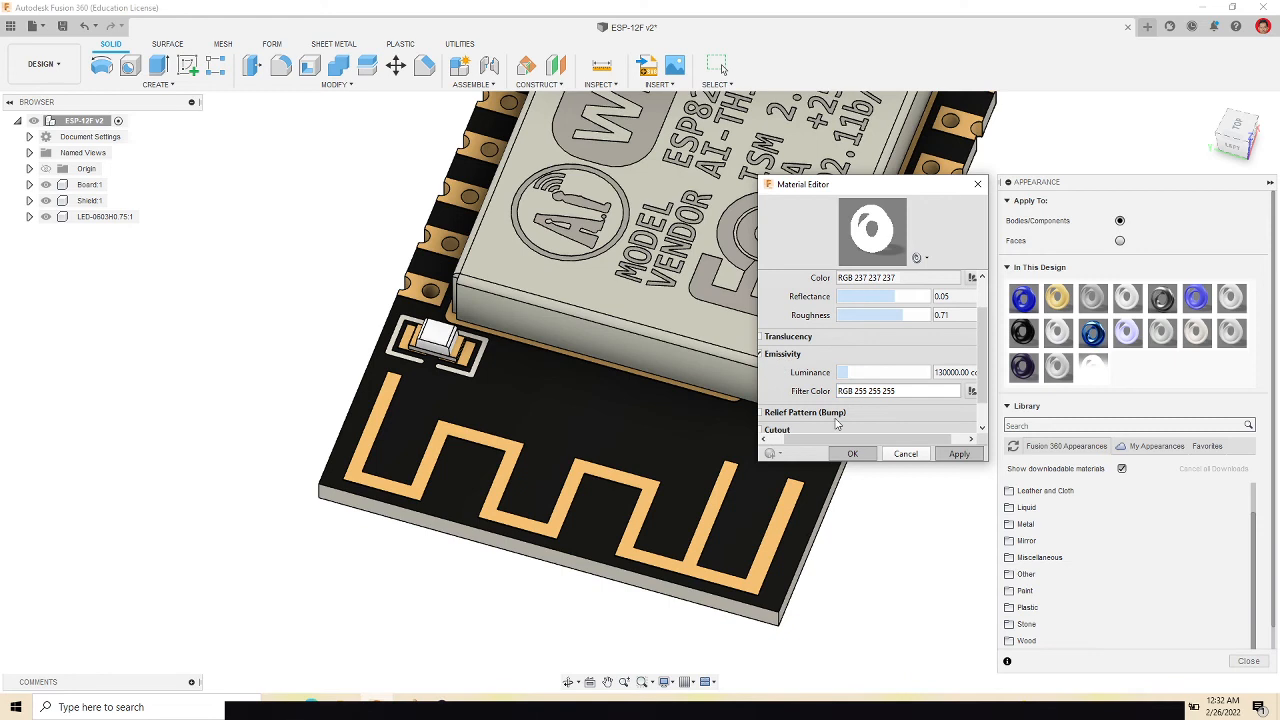
click(969, 393)
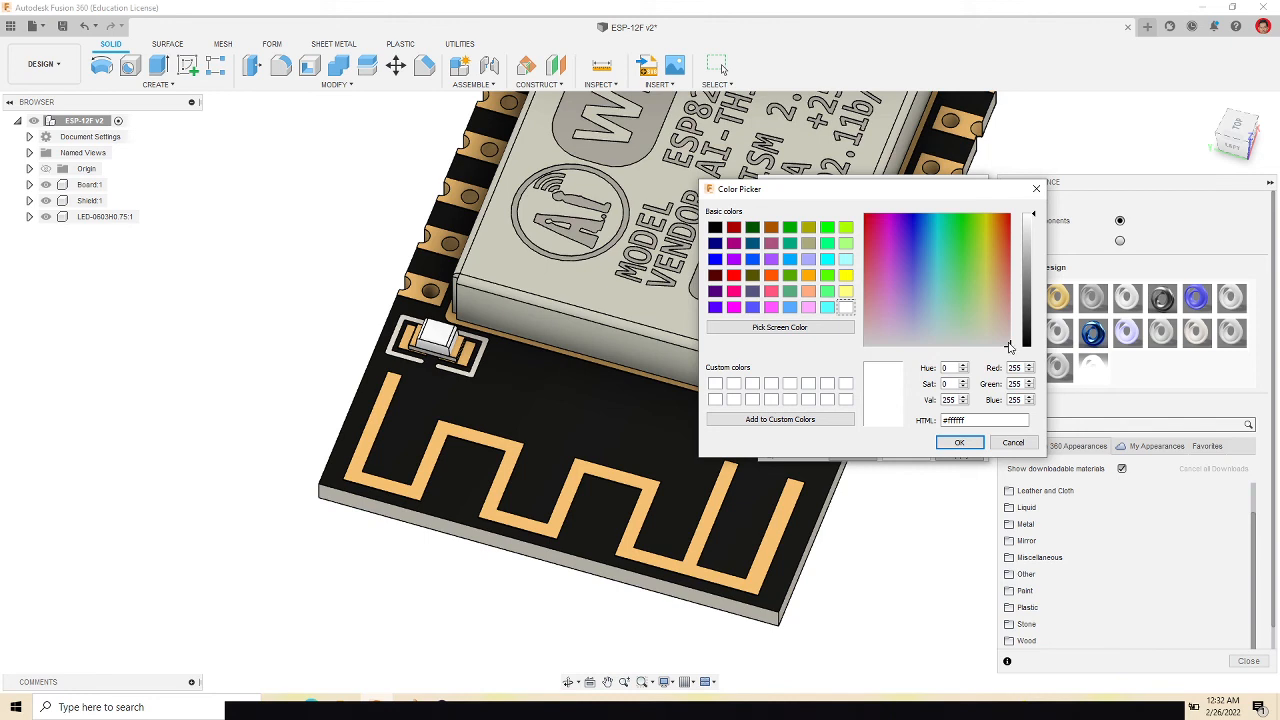
drag(1008, 347, 916, 224)
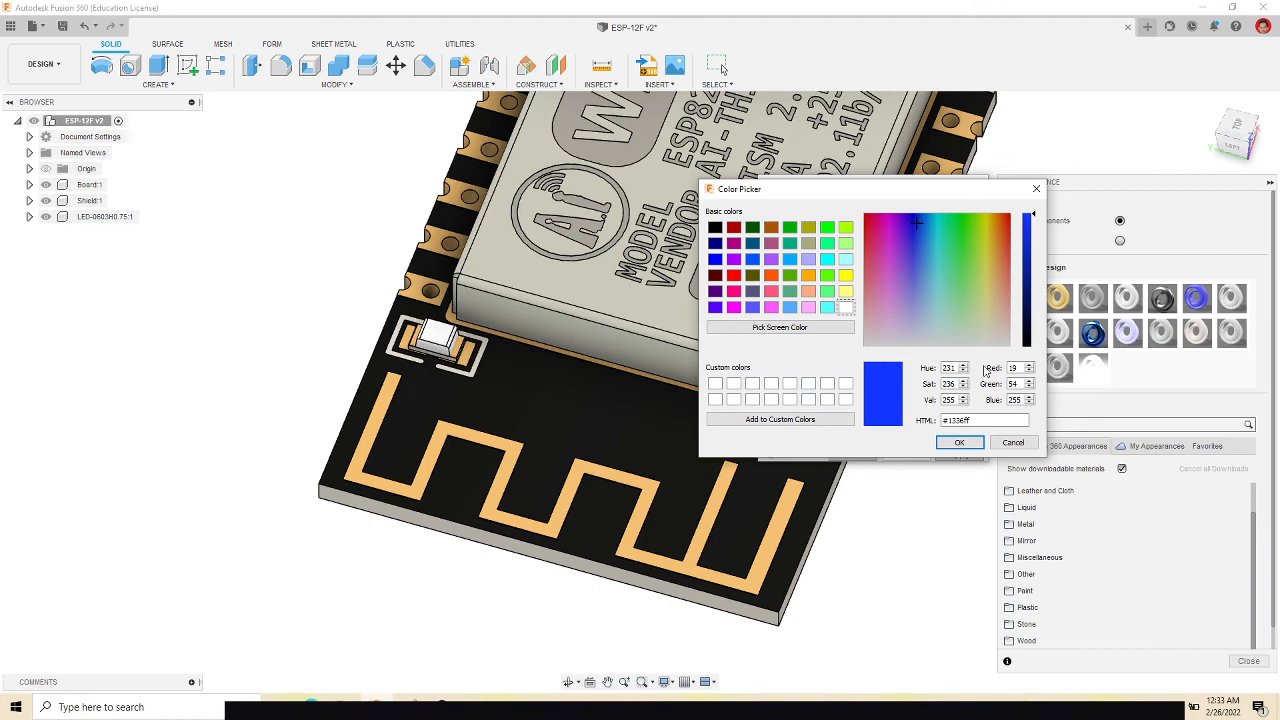
click(964, 443)
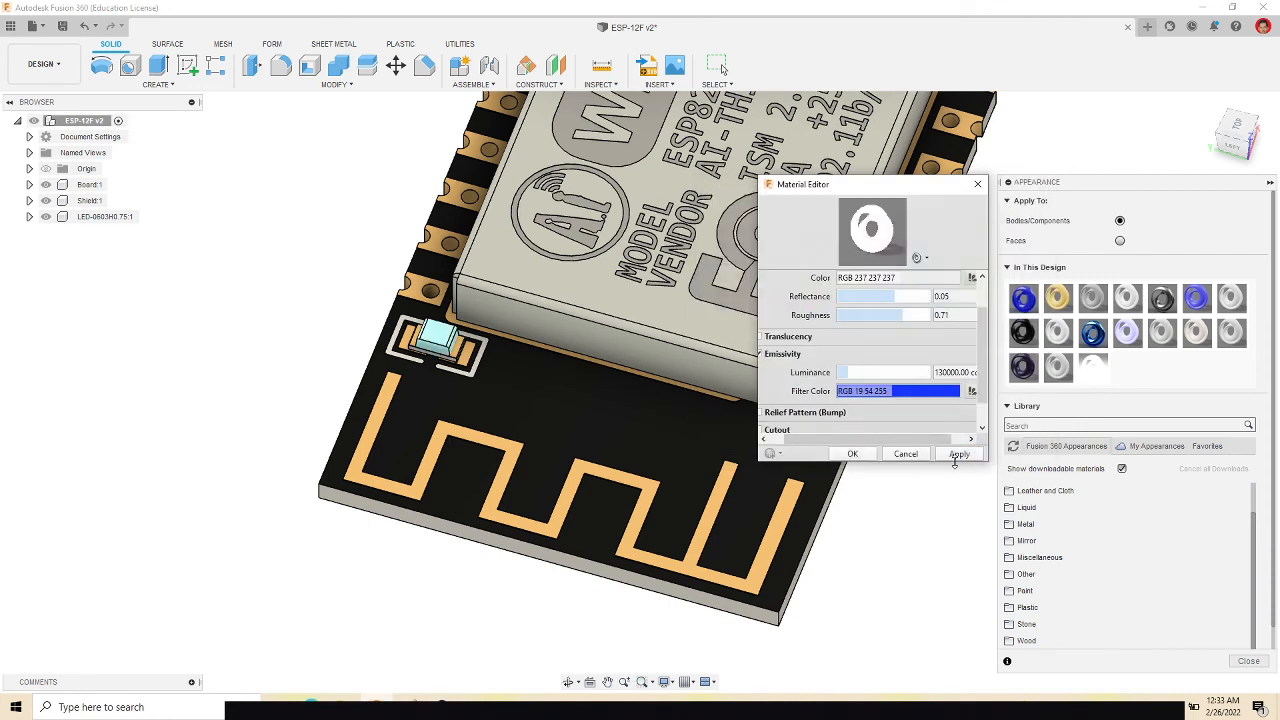
click(958, 457)
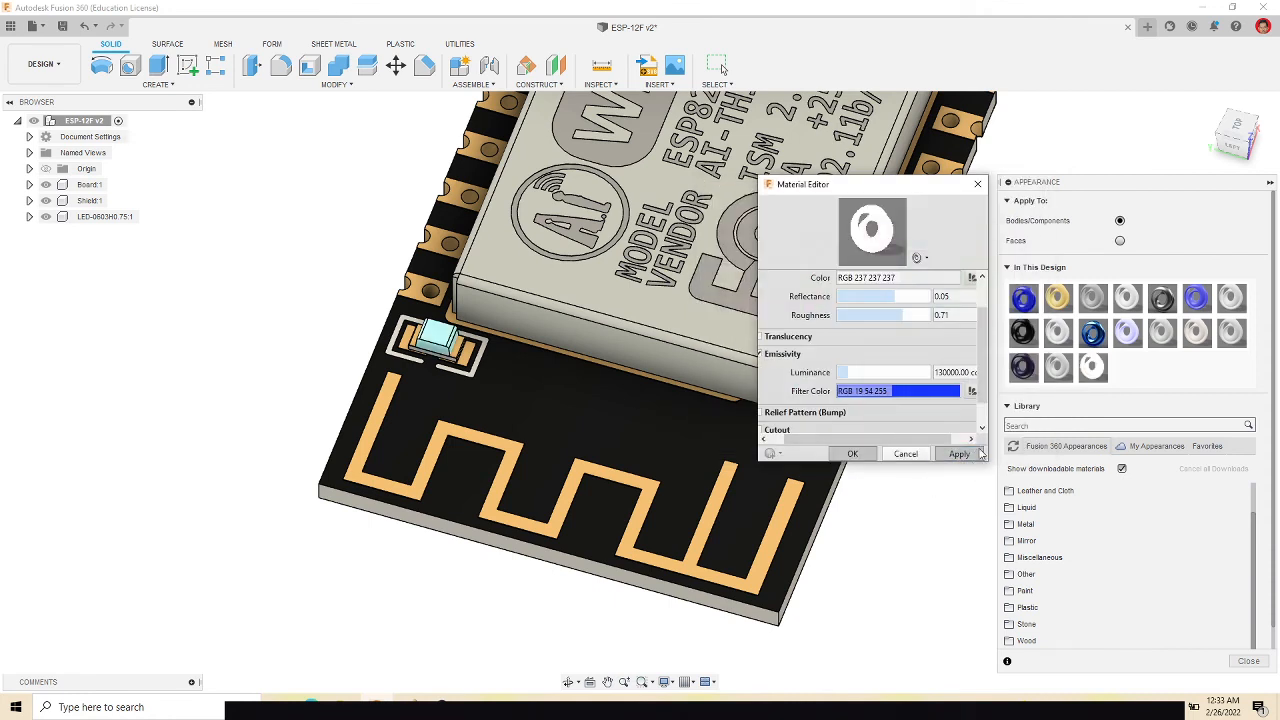
click(981, 185)
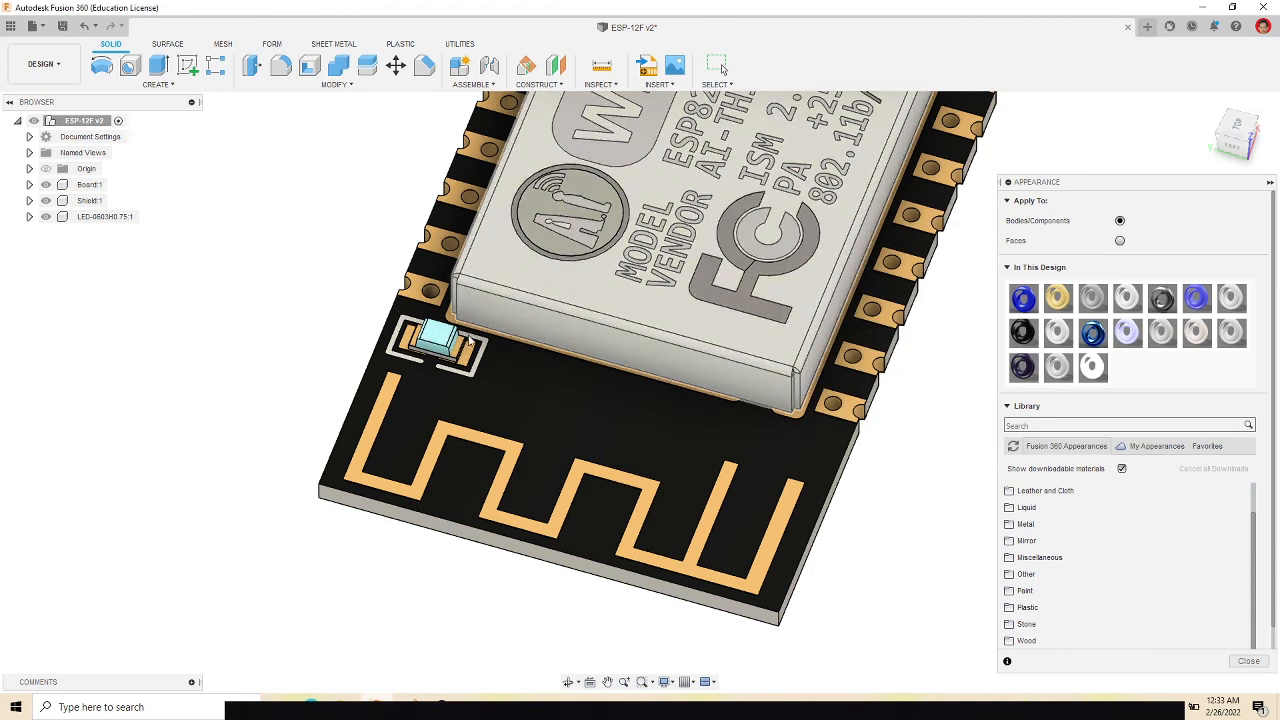
Switch to the Render workspace and preview the module's blue LED glow with an in-canvas render, then stop the render.
click(41, 63)
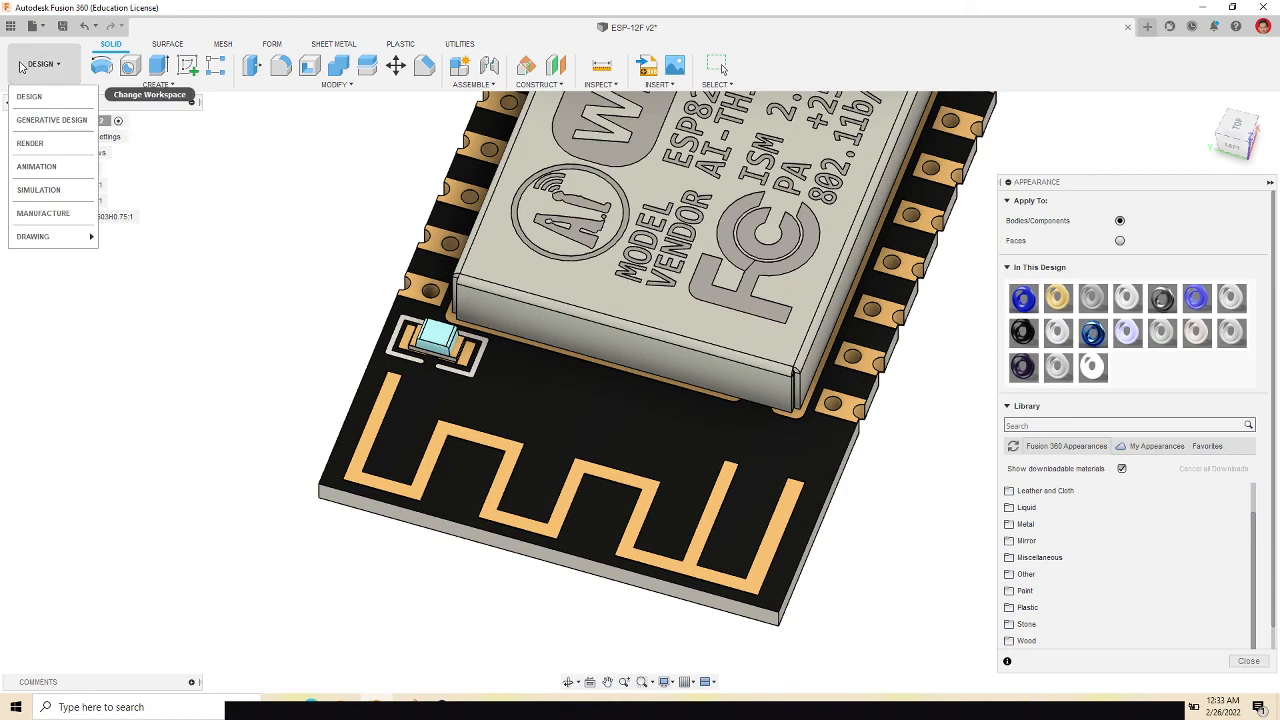
click(32, 143)
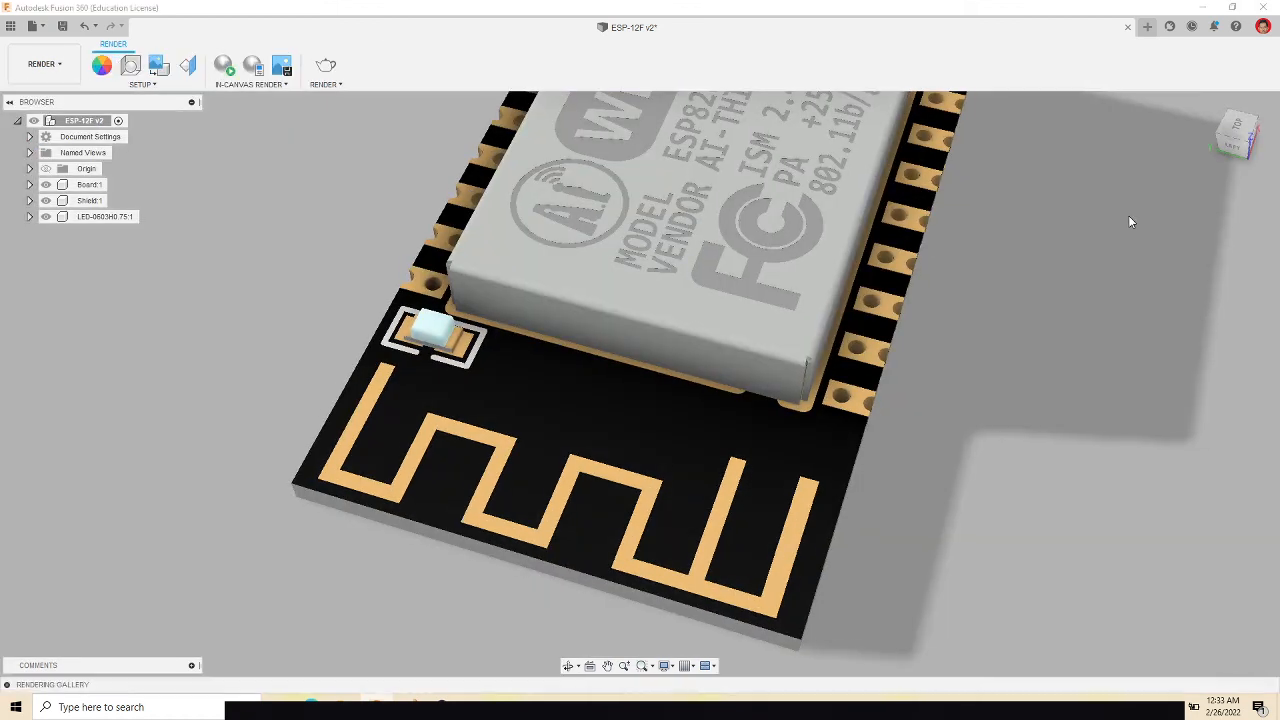
drag(1229, 143, 1163, 130)
scroll(352, 245, down, 3)
scroll(380, 238, up, 4)
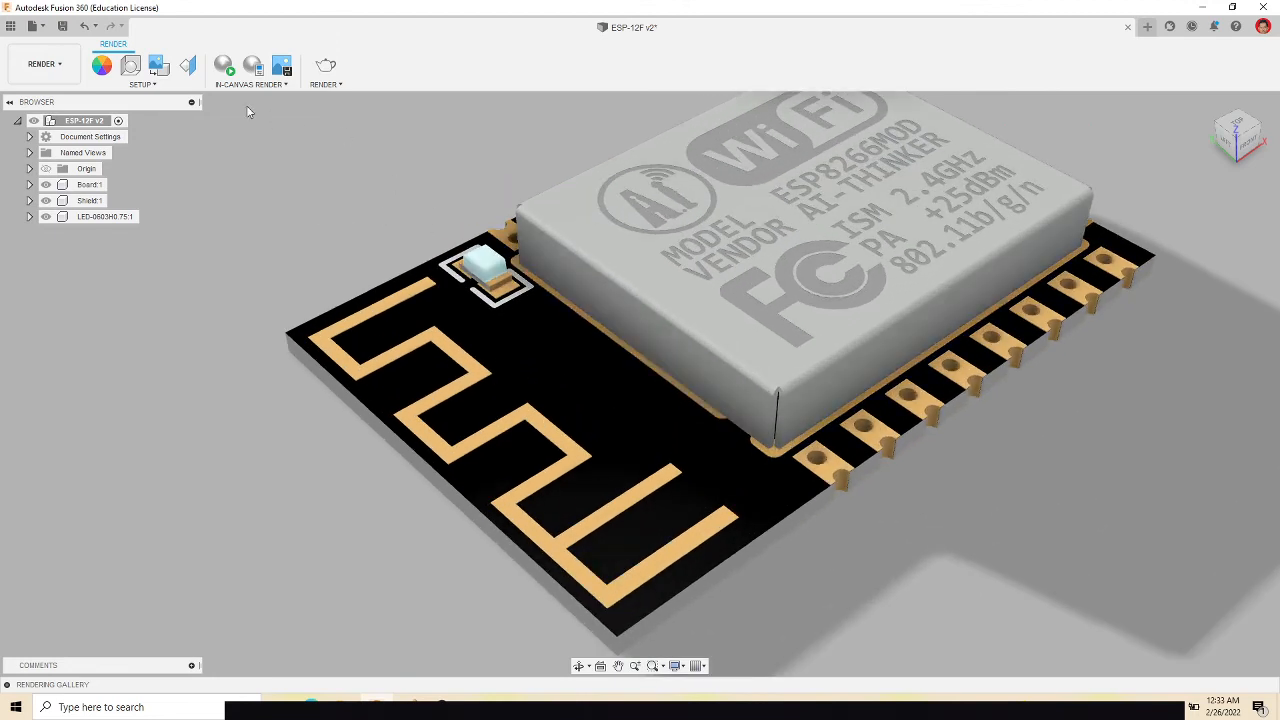
click(224, 68)
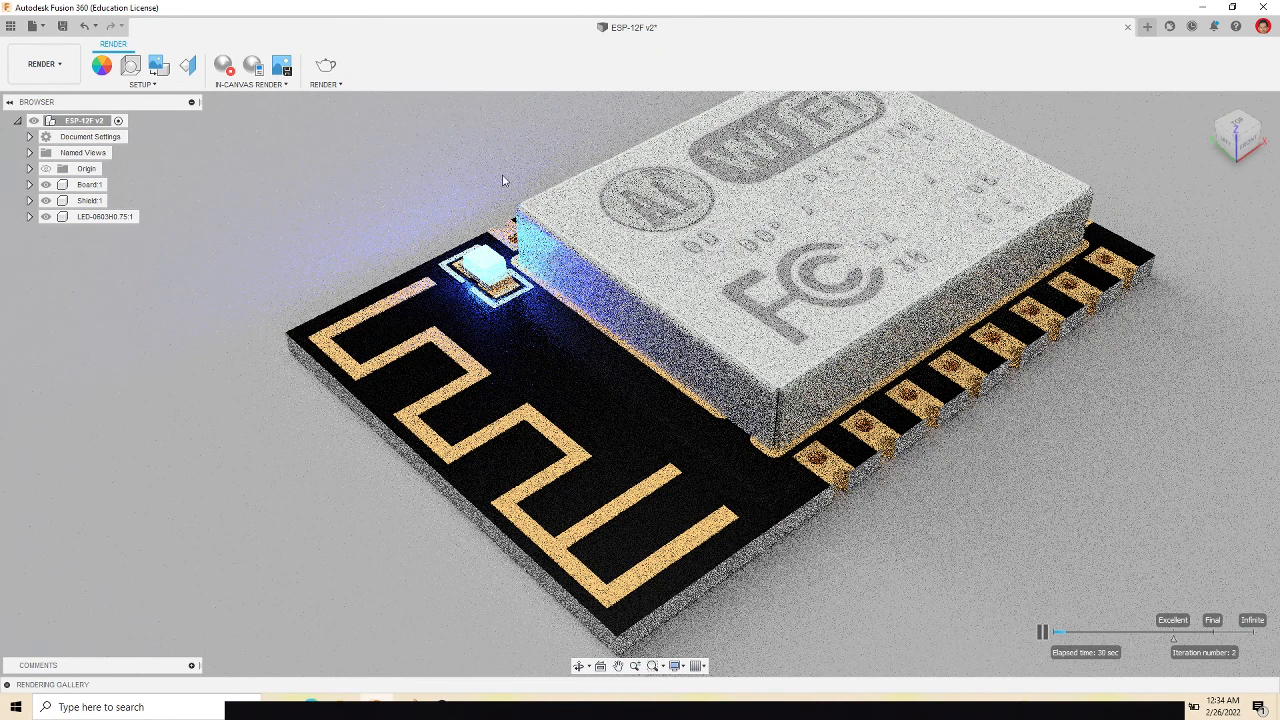
click(224, 65)
Open the advanced material settings of the LED - SMD 3528 - 8lm (White) appearance at its emissivity parameters.
scroll(482, 329, down, 5)
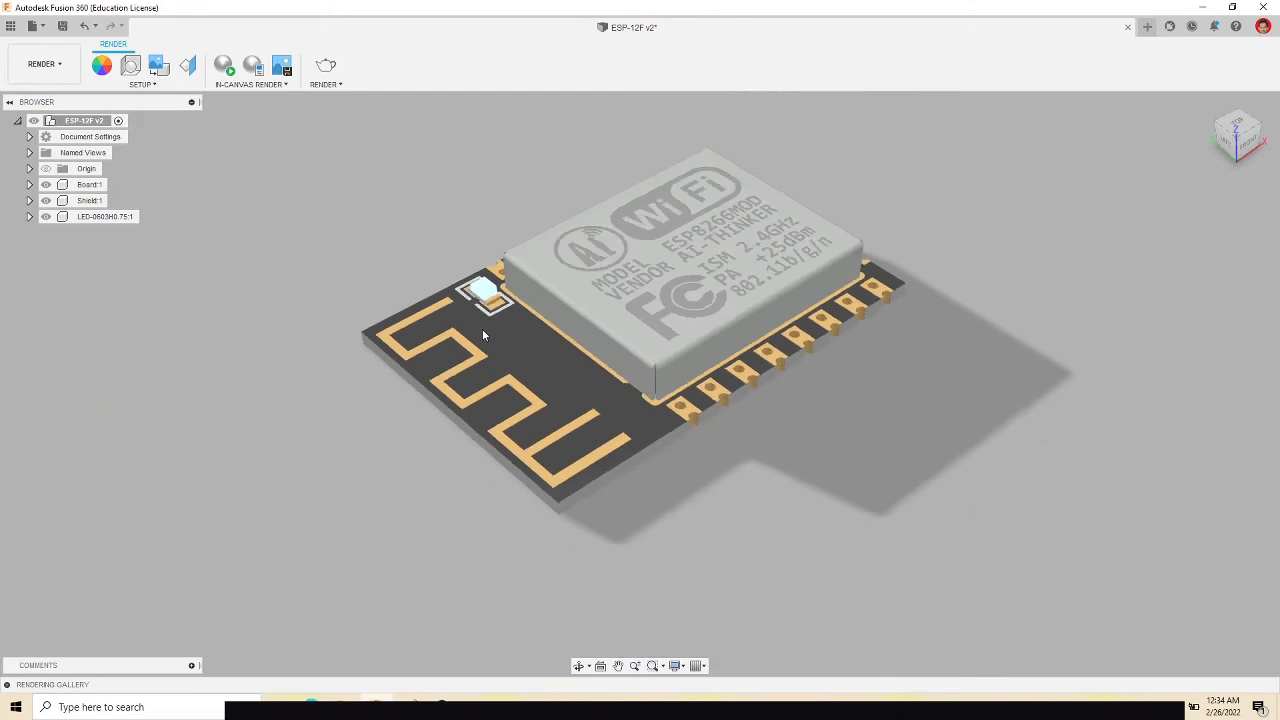
scroll(635, 171, up, 1)
scroll(635, 171, up, 1)
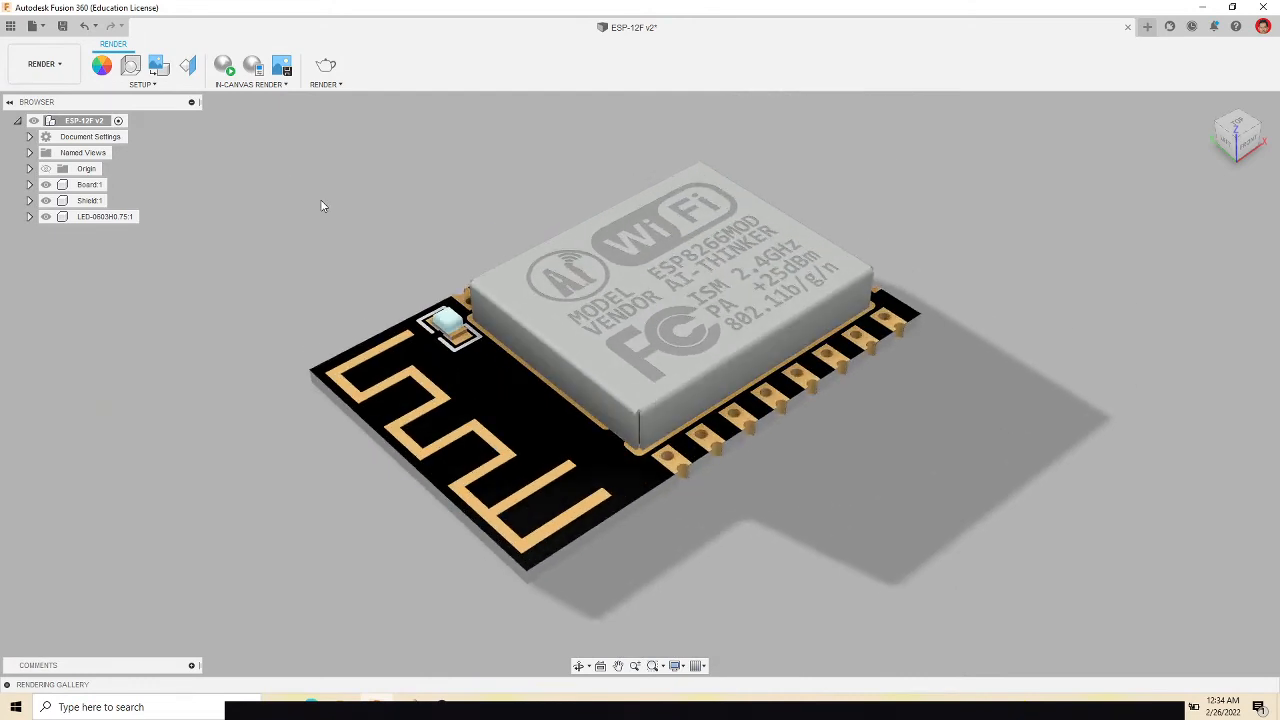
click(102, 65)
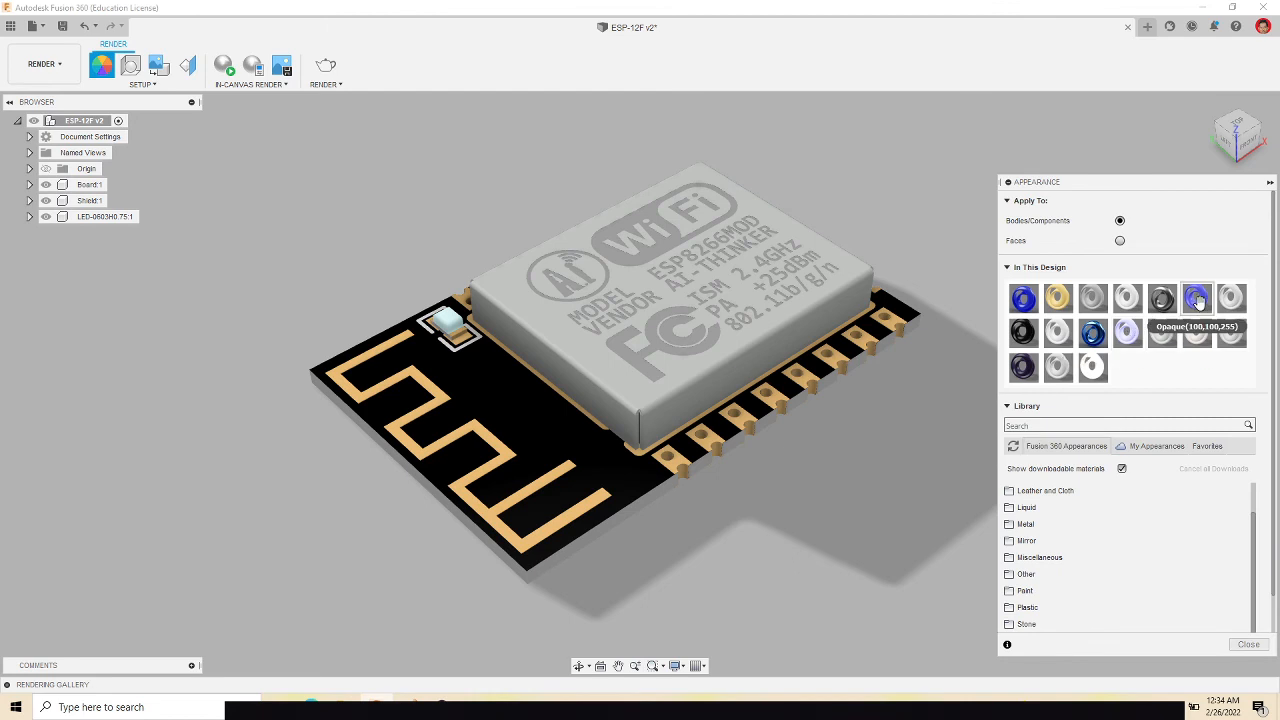
double_click(1096, 366)
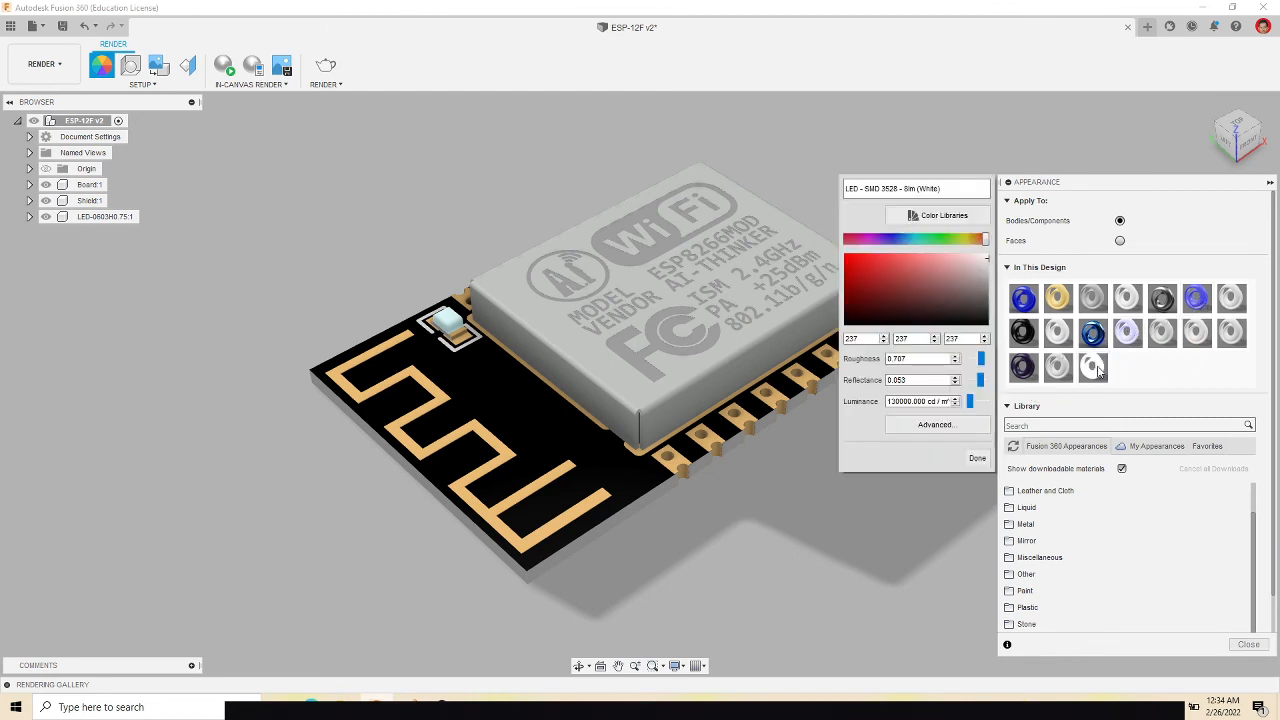
click(950, 424)
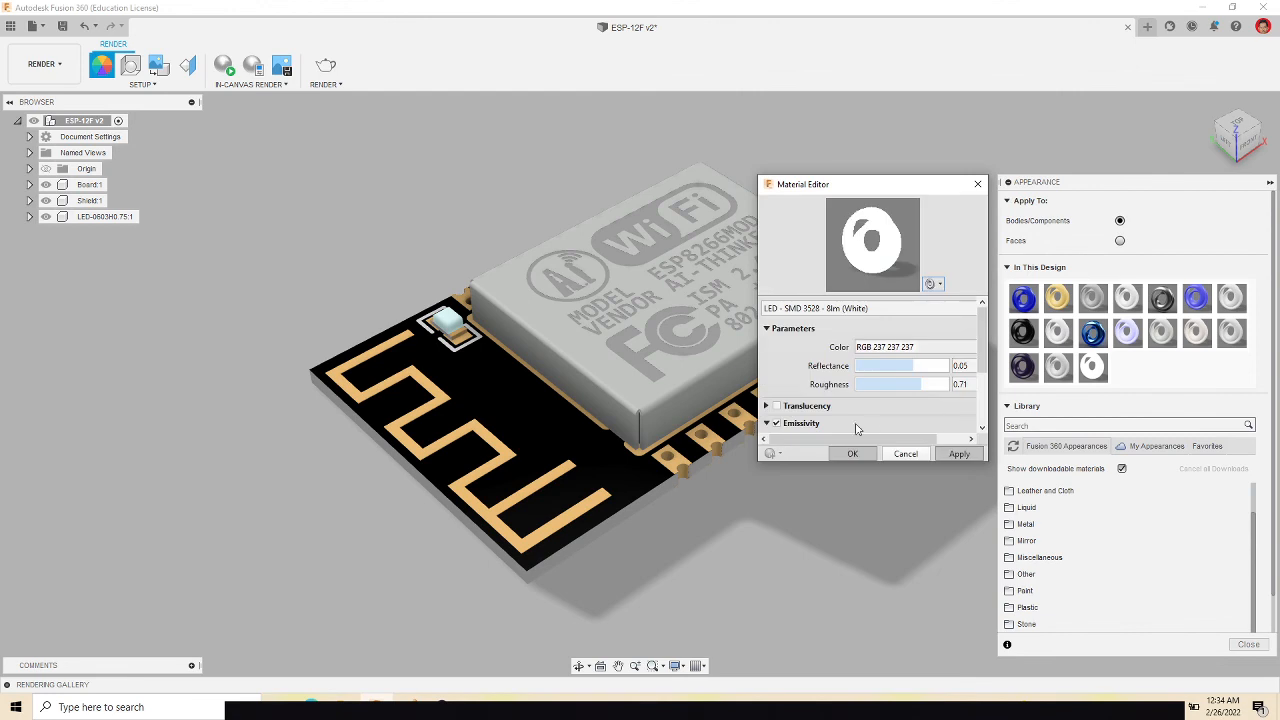
scroll(775, 414, down, 2)
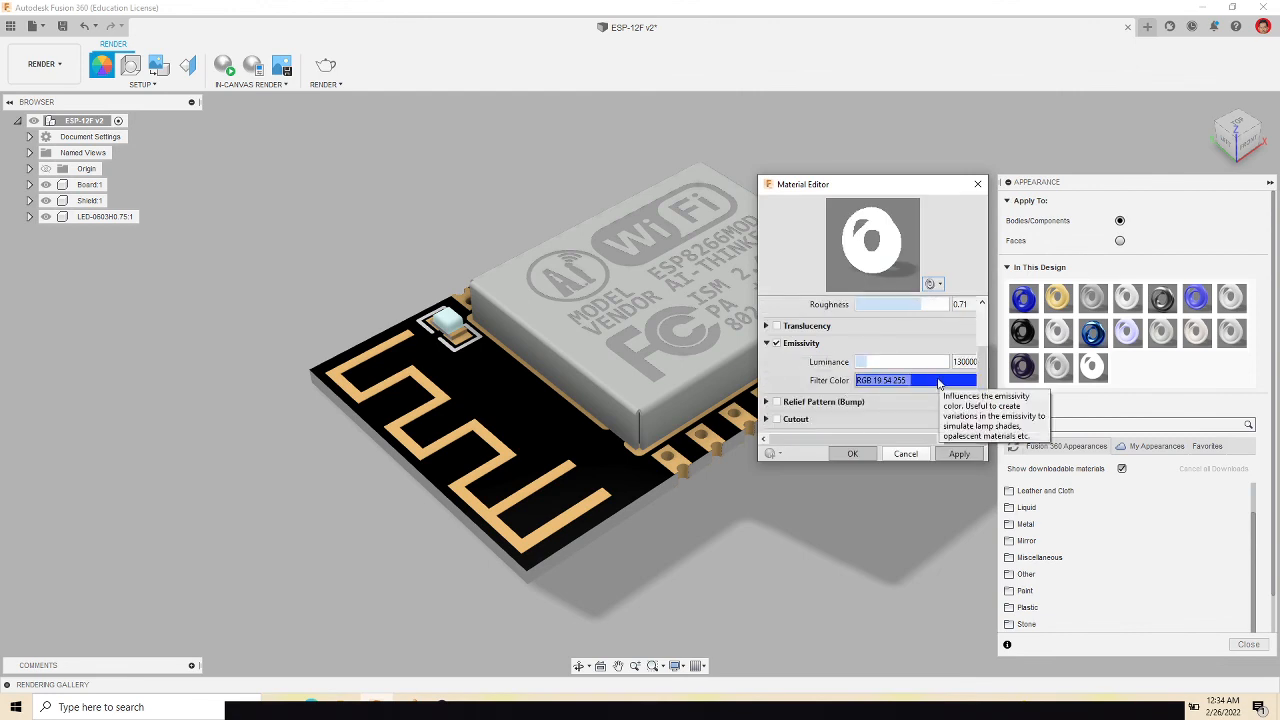
Change the LED appearance's emissivity filter color to red, RGB 208 35 0, and apply it.
click(938, 381)
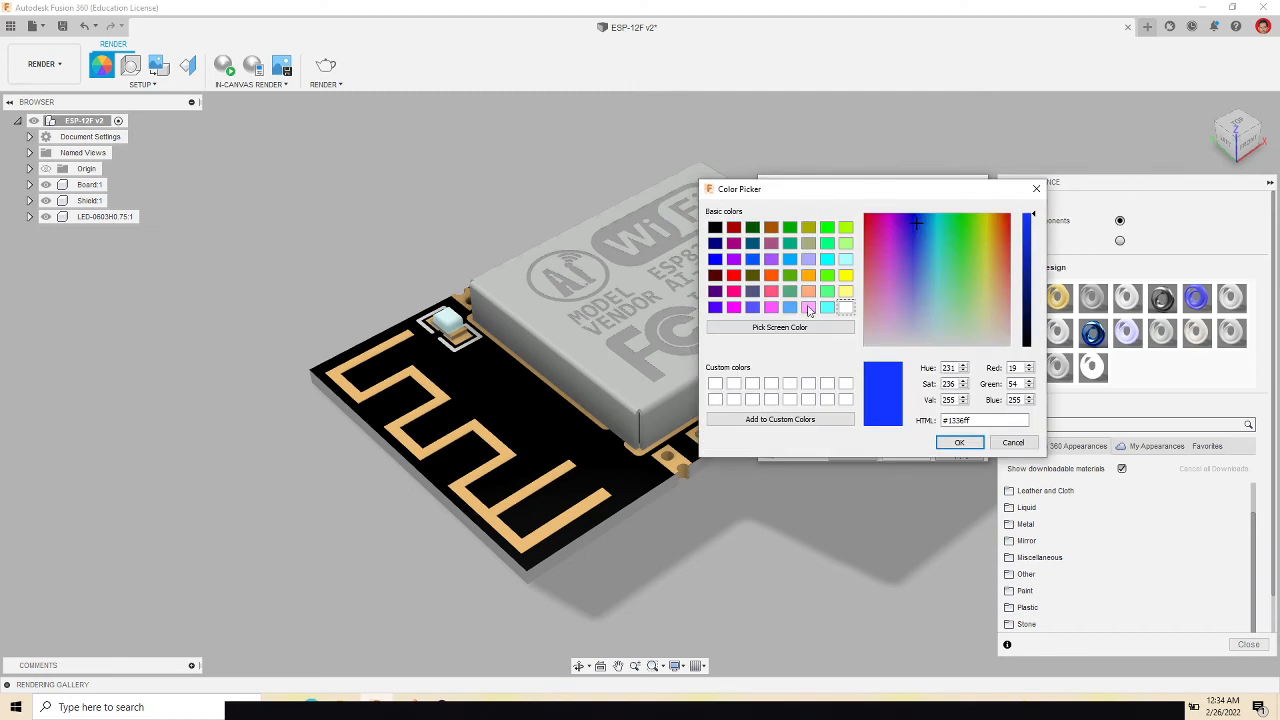
drag(1034, 219, 1034, 239)
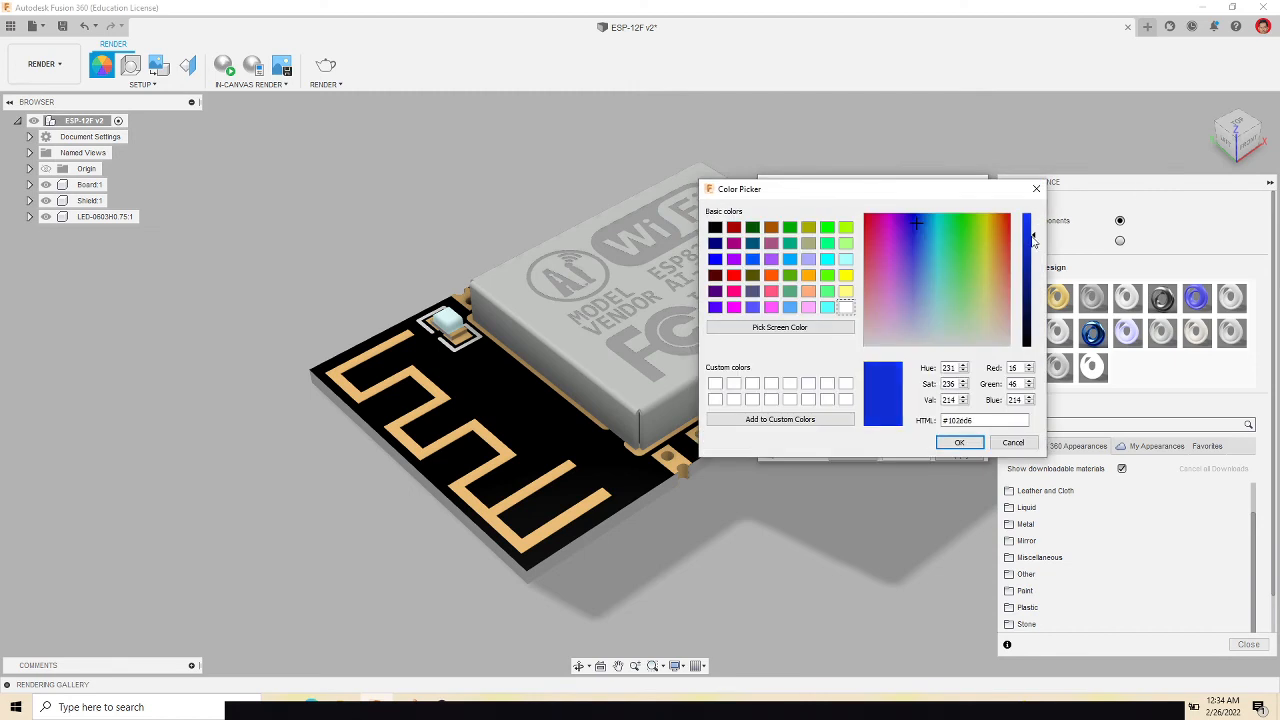
drag(921, 222, 910, 212)
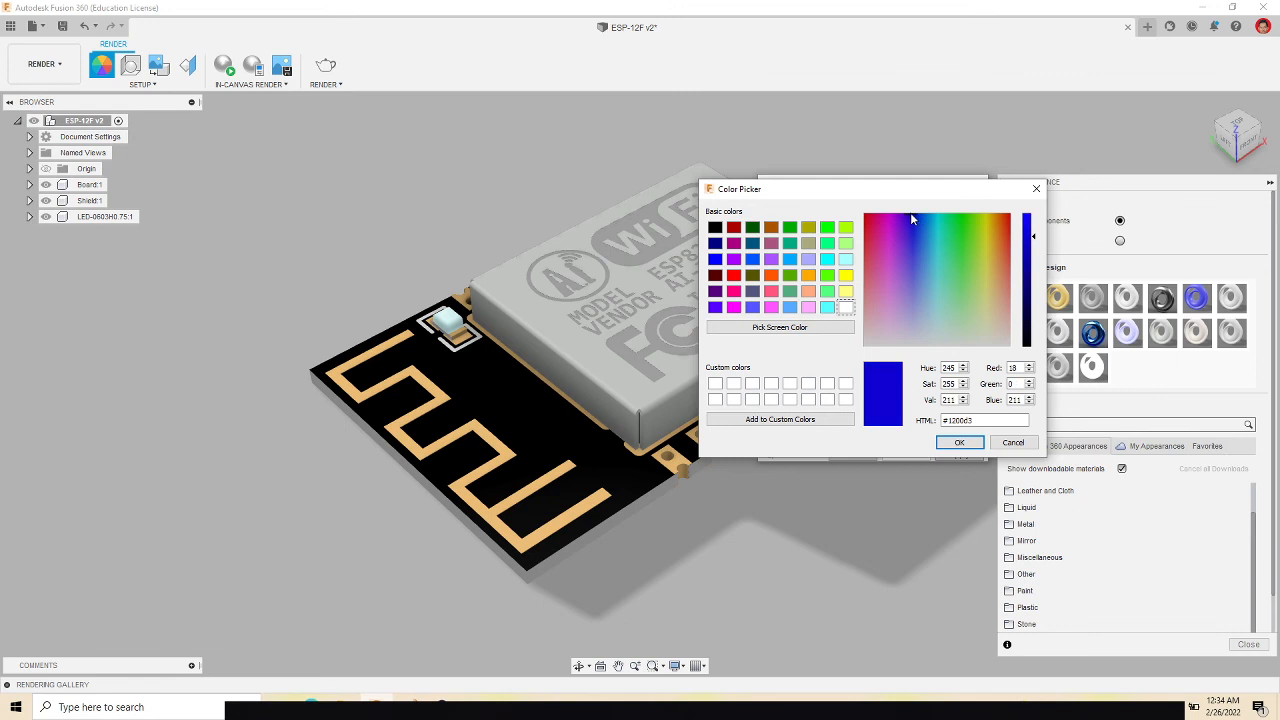
drag(1035, 240, 1036, 243)
drag(914, 214, 1035, 232)
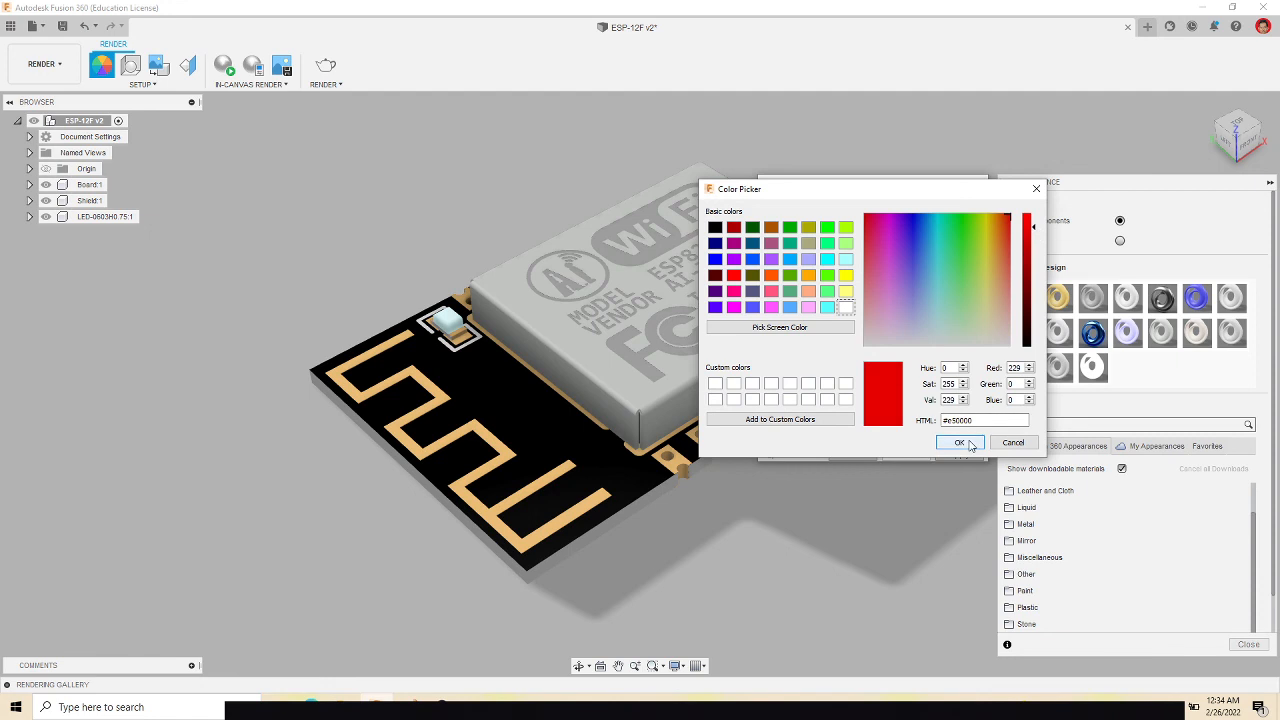
click(1008, 216)
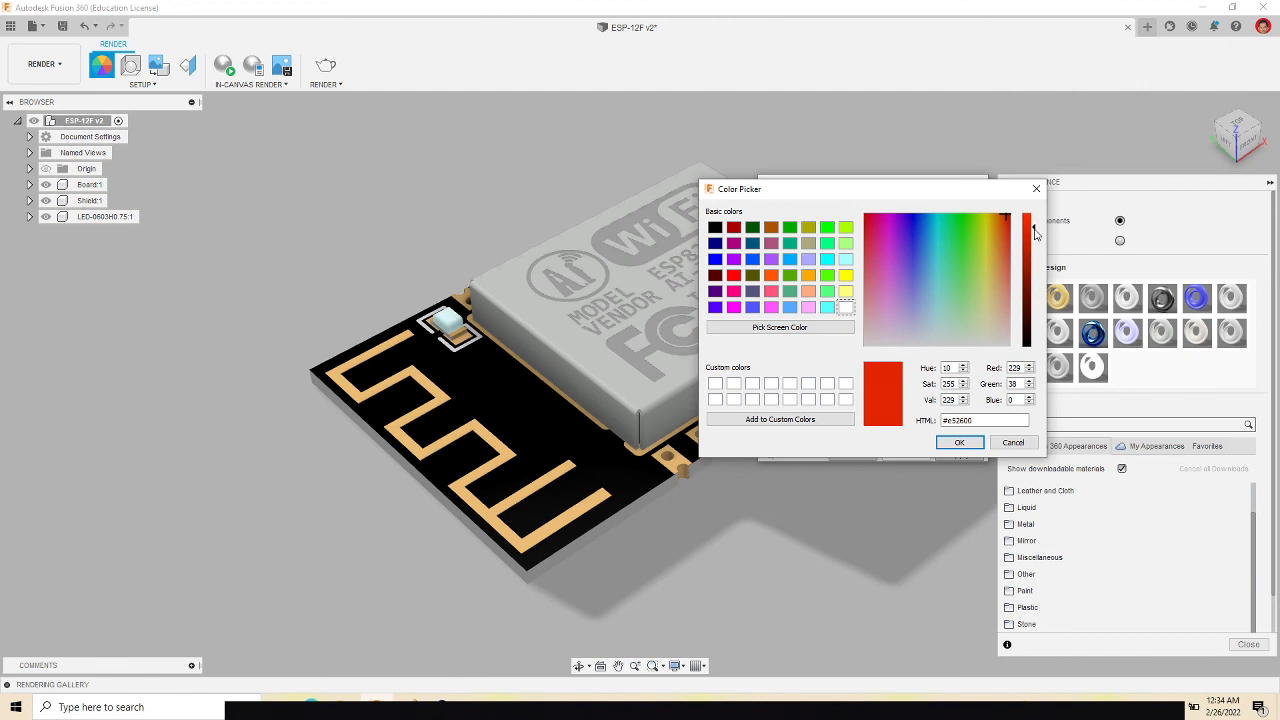
drag(1035, 228, 1035, 238)
click(957, 444)
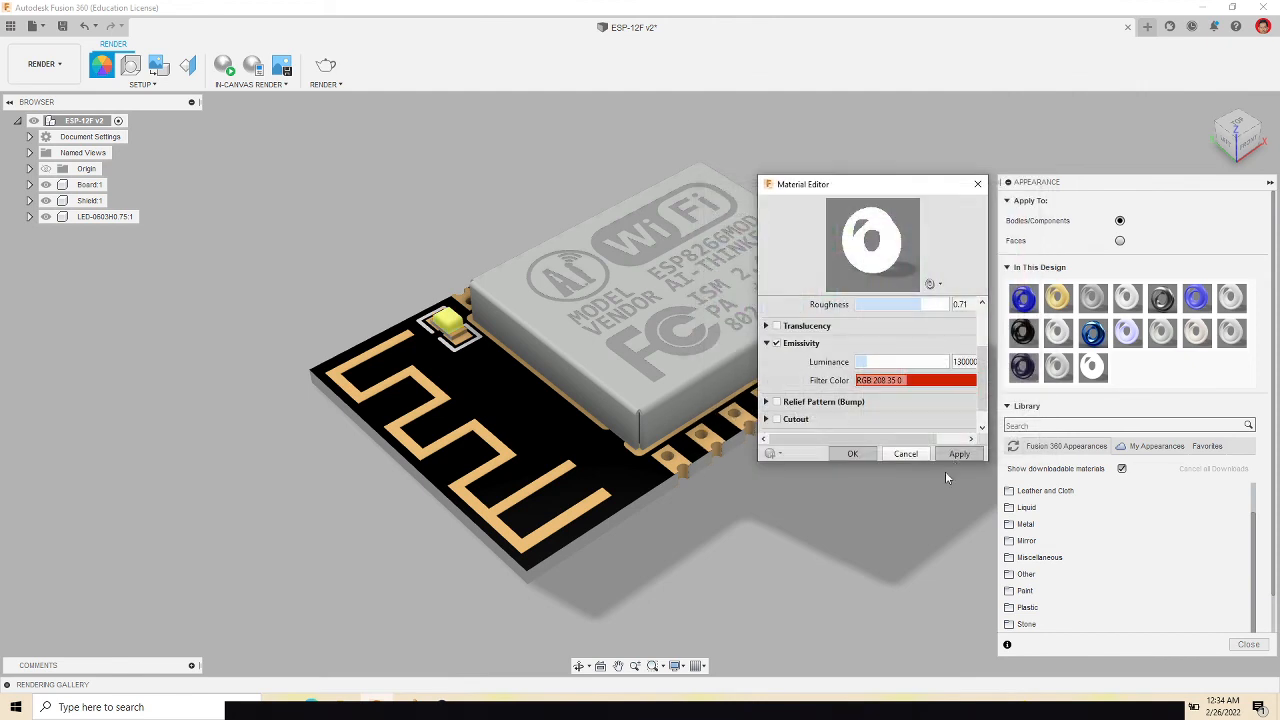
click(959, 454)
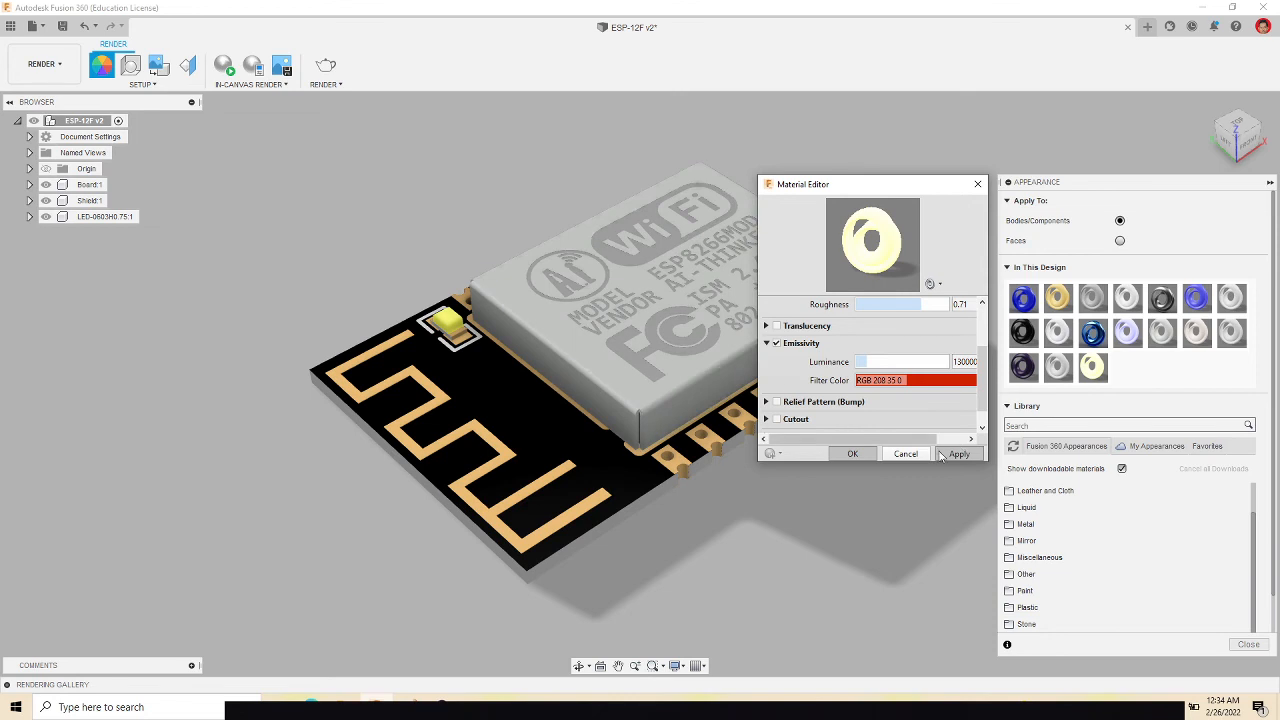
Close the material editor and start an in-canvas render to preview the LED's red emission.
click(905, 453)
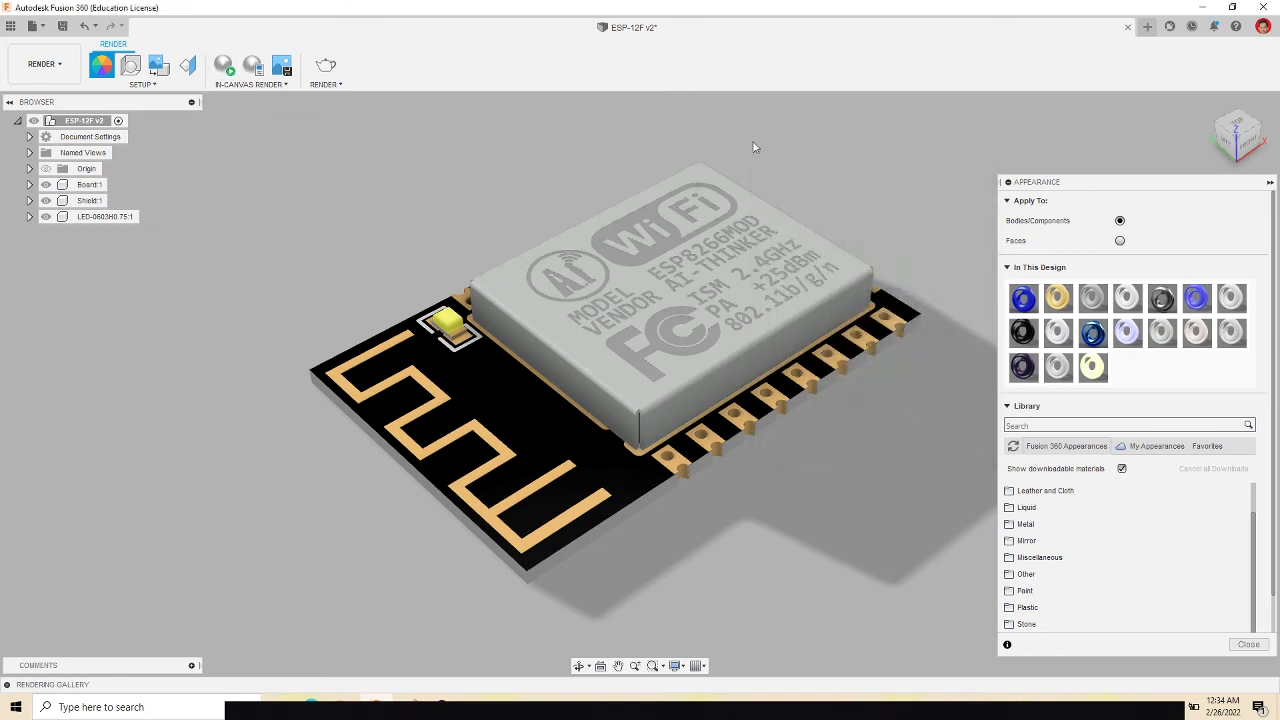
click(224, 68)
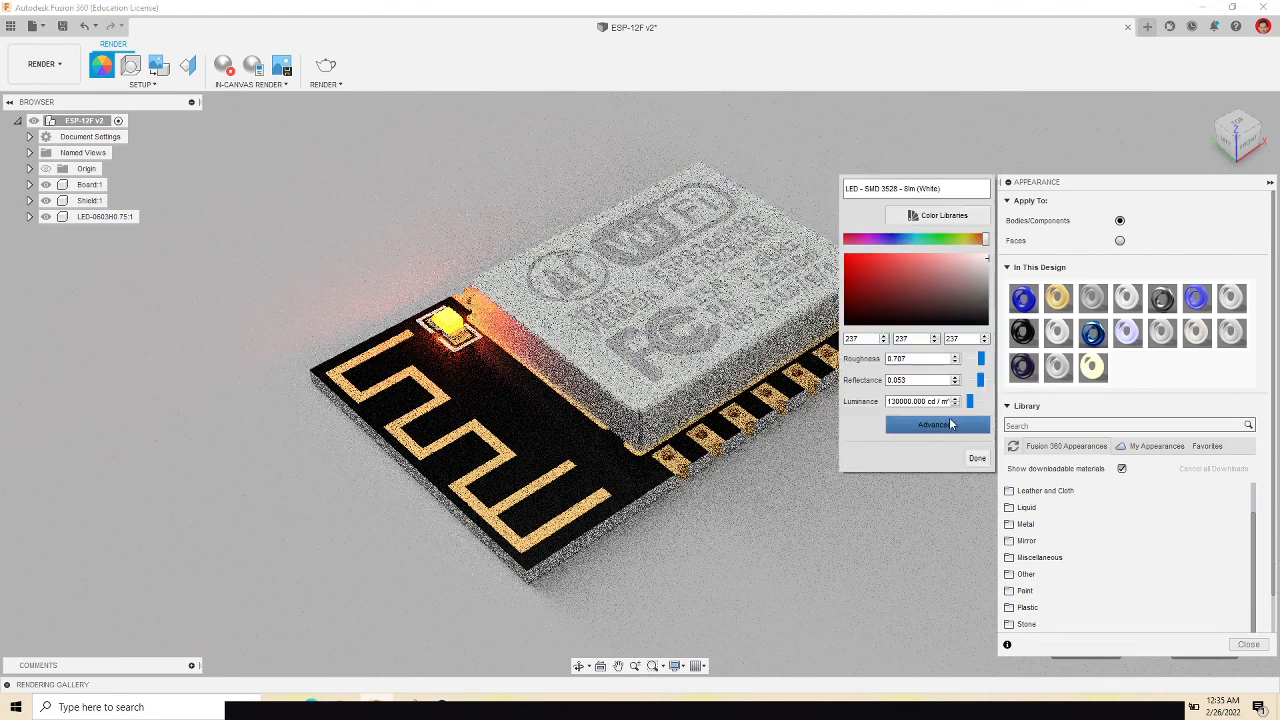
Set the emissivity filter color of the LED - SMD 3528 - 8lm (White) appearance to pure red, RGB 255 0 0, apply it, and close the editor.
click(952, 426)
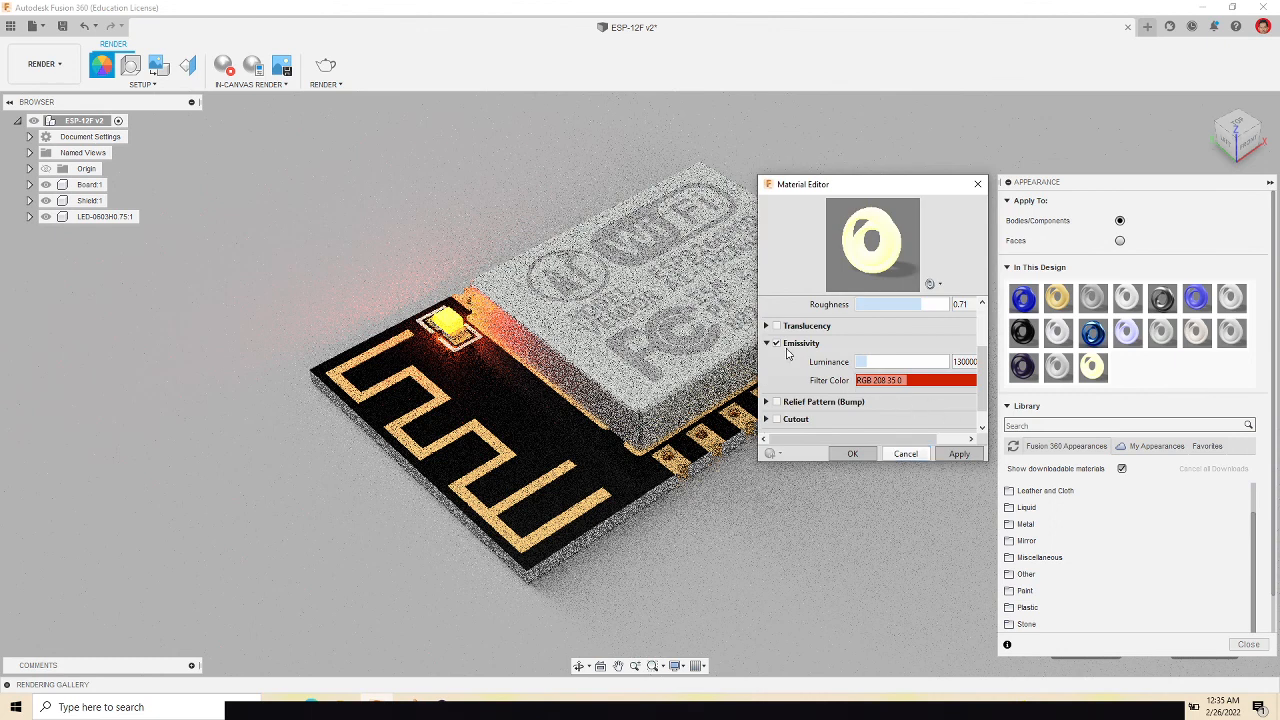
click(908, 381)
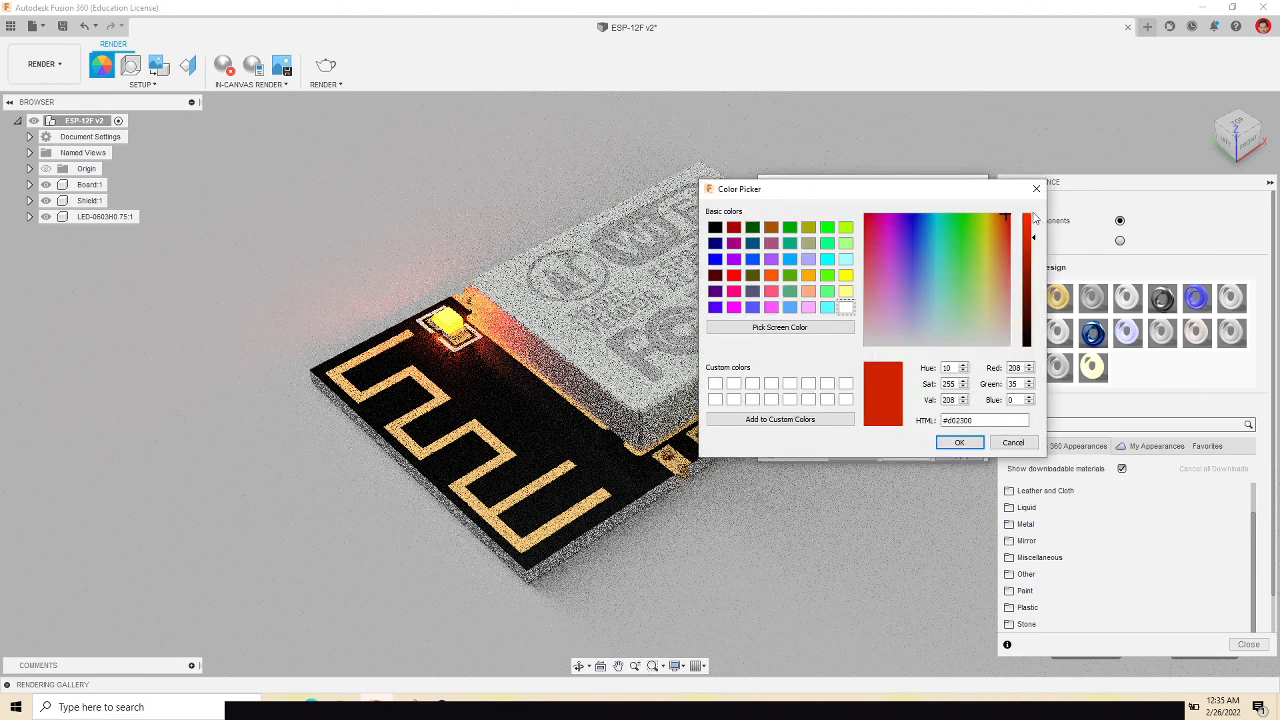
click(1034, 215)
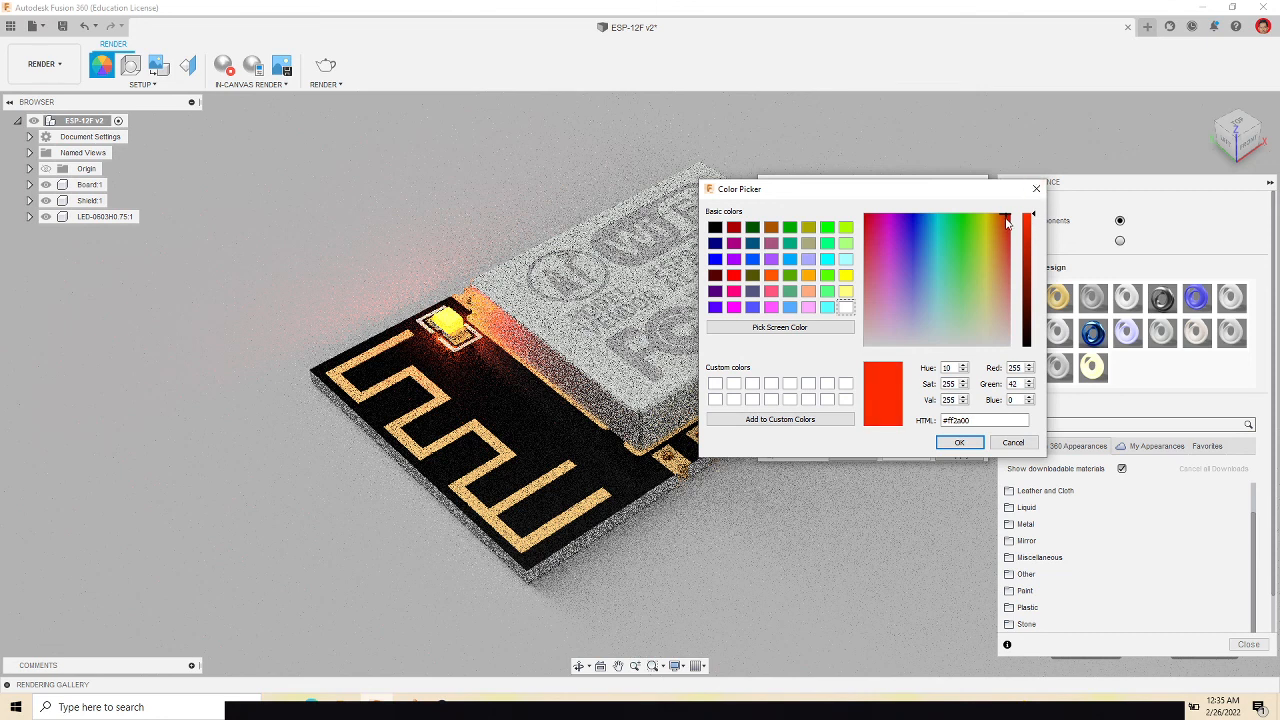
click(1010, 216)
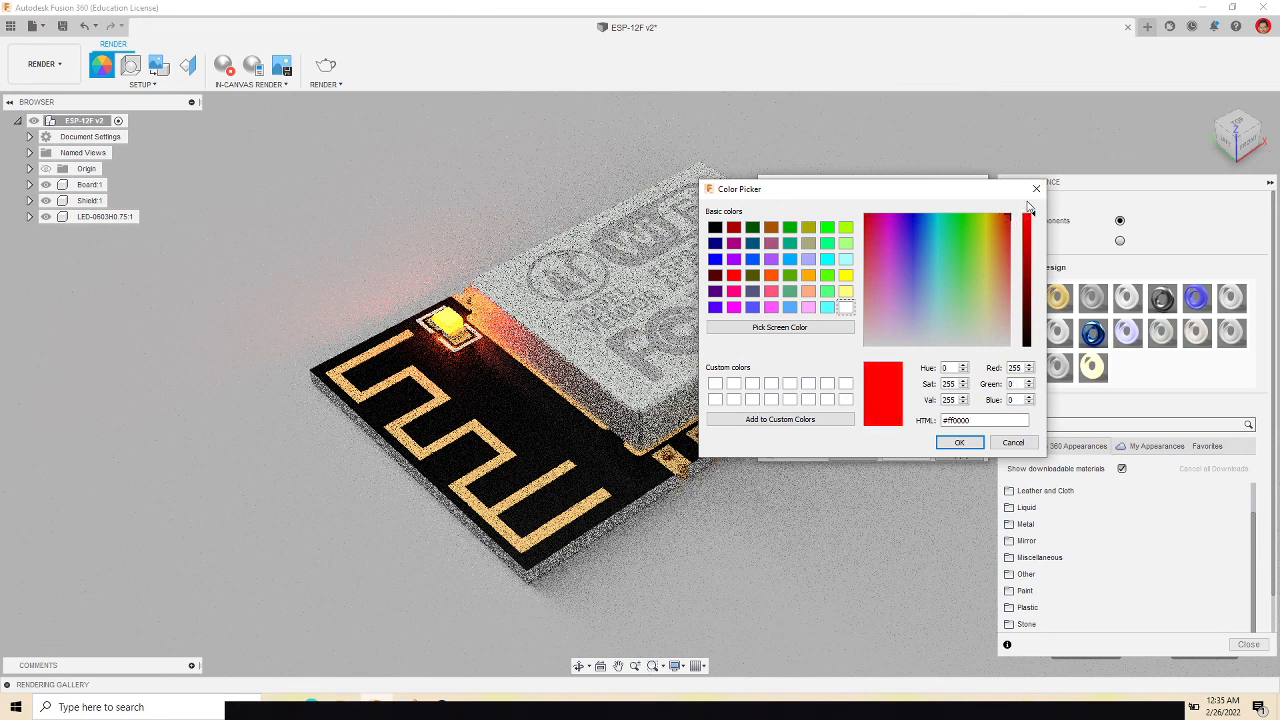
click(959, 443)
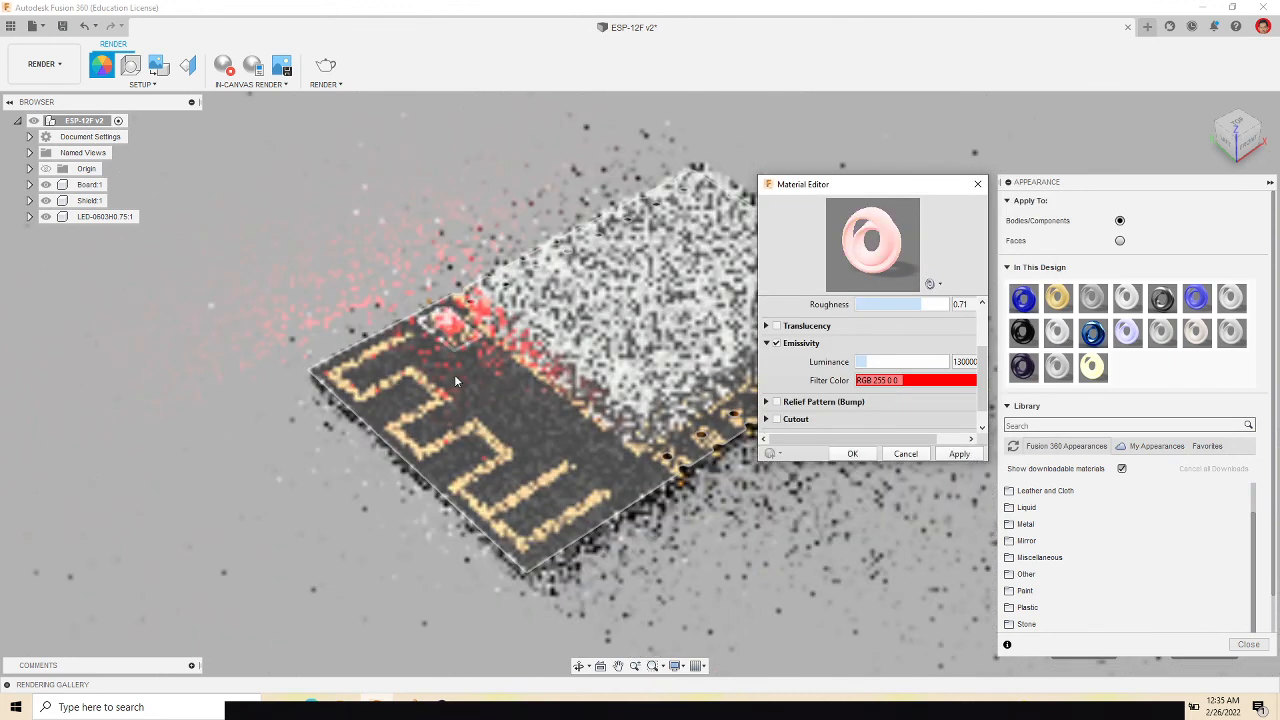
click(958, 455)
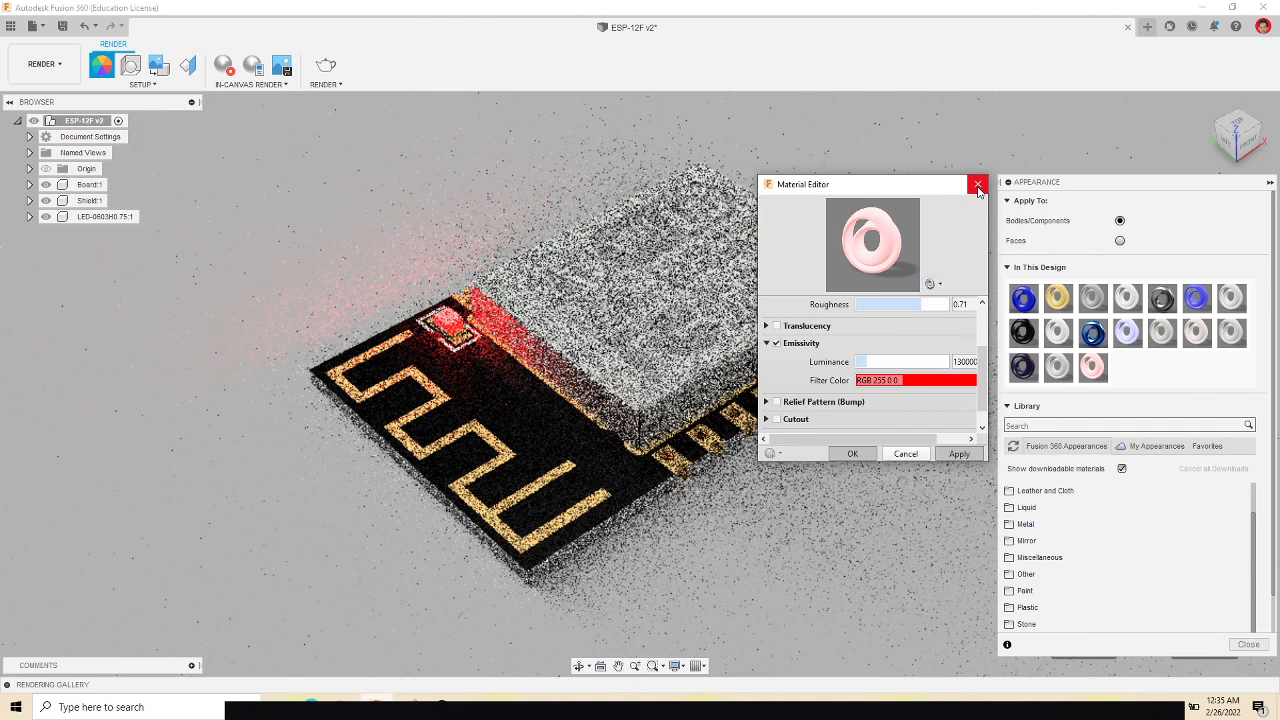
click(977, 184)
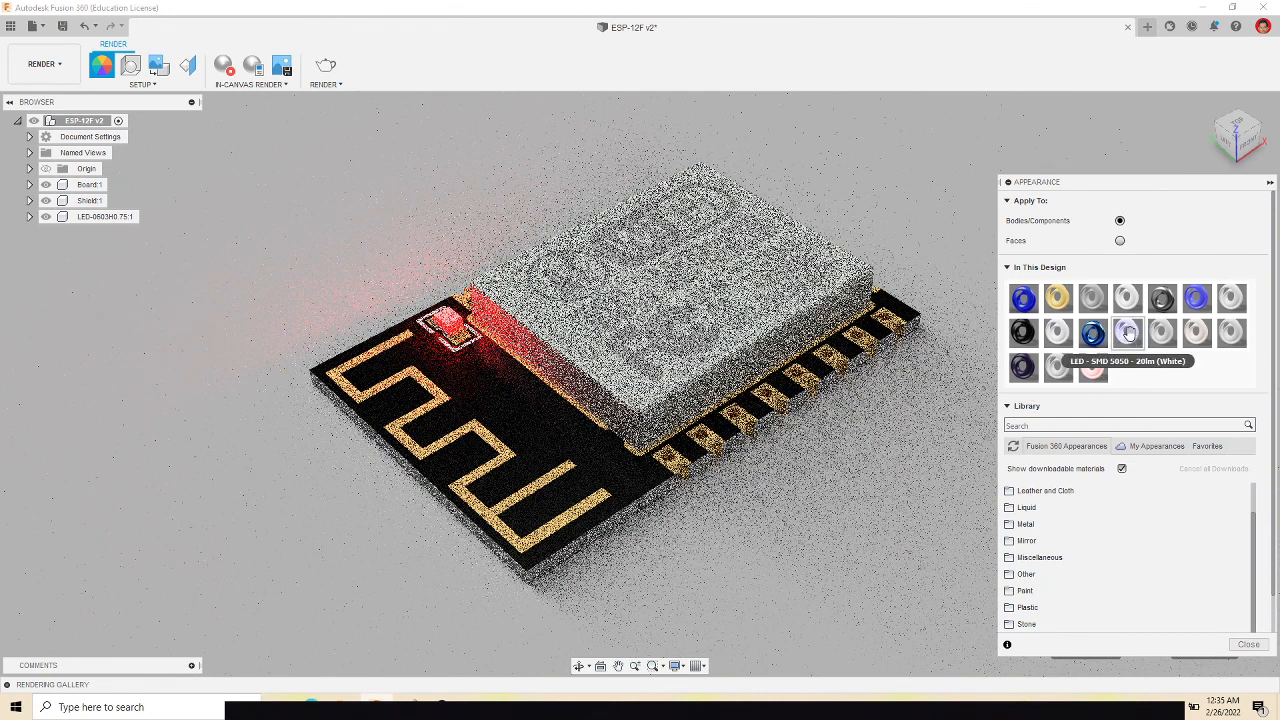
Apply the LED - SMD 5050 - 20lm (White) appearance from this design to the module's LED and collapse the appearance settings to inspect the render.
drag(1138, 335, 449, 327)
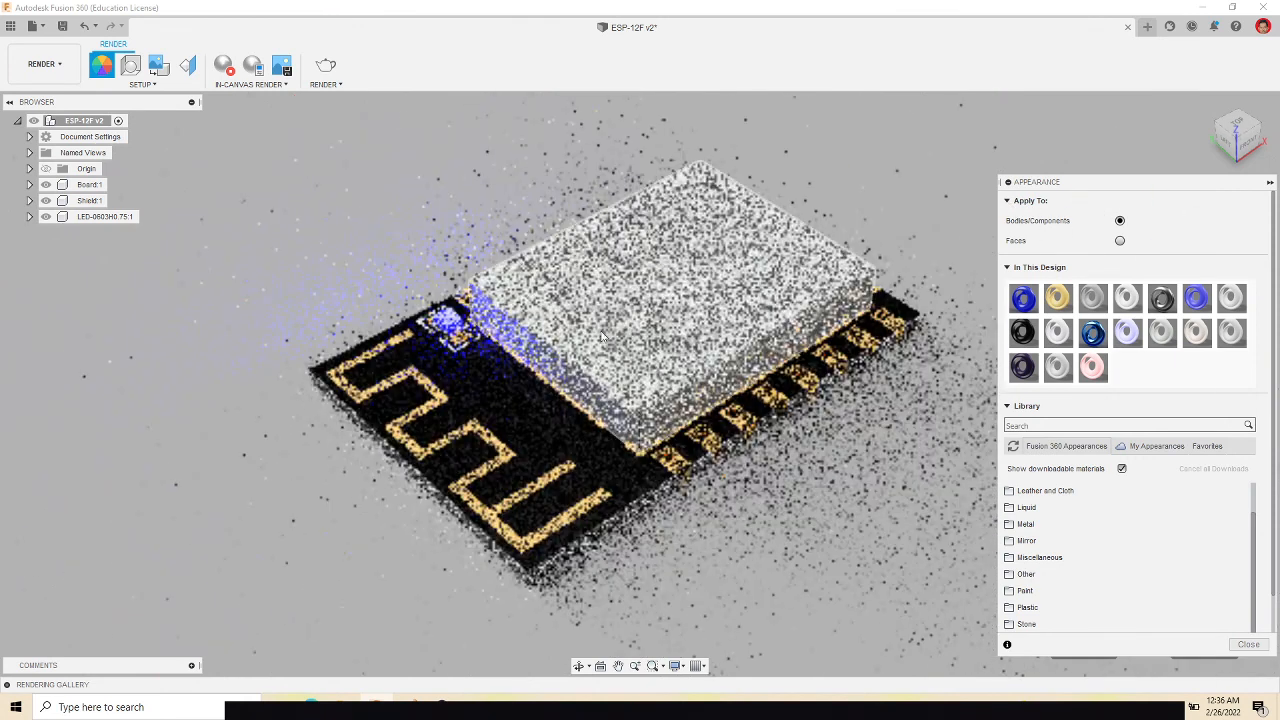
click(1269, 183)
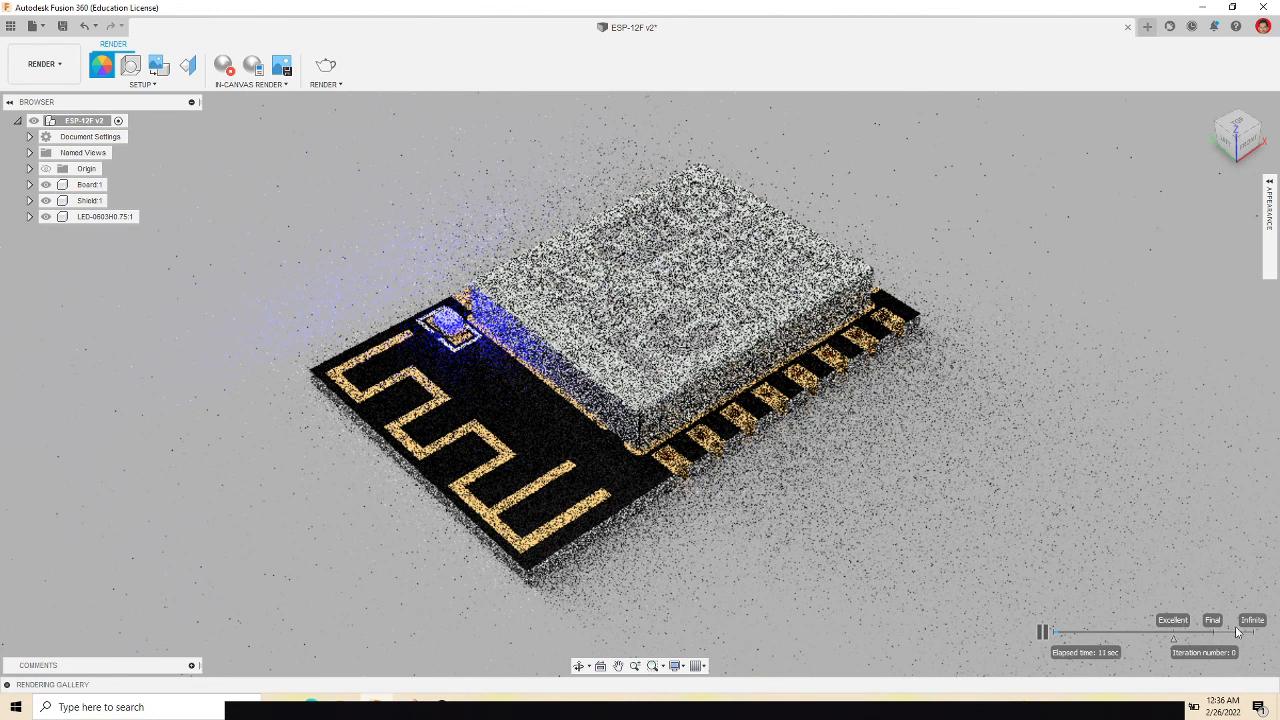
mouse_move(956, 383)
shift+middle_down()
mouse_move(1274, 150)
mouse_move(1223, 171)
shift+middle_up()
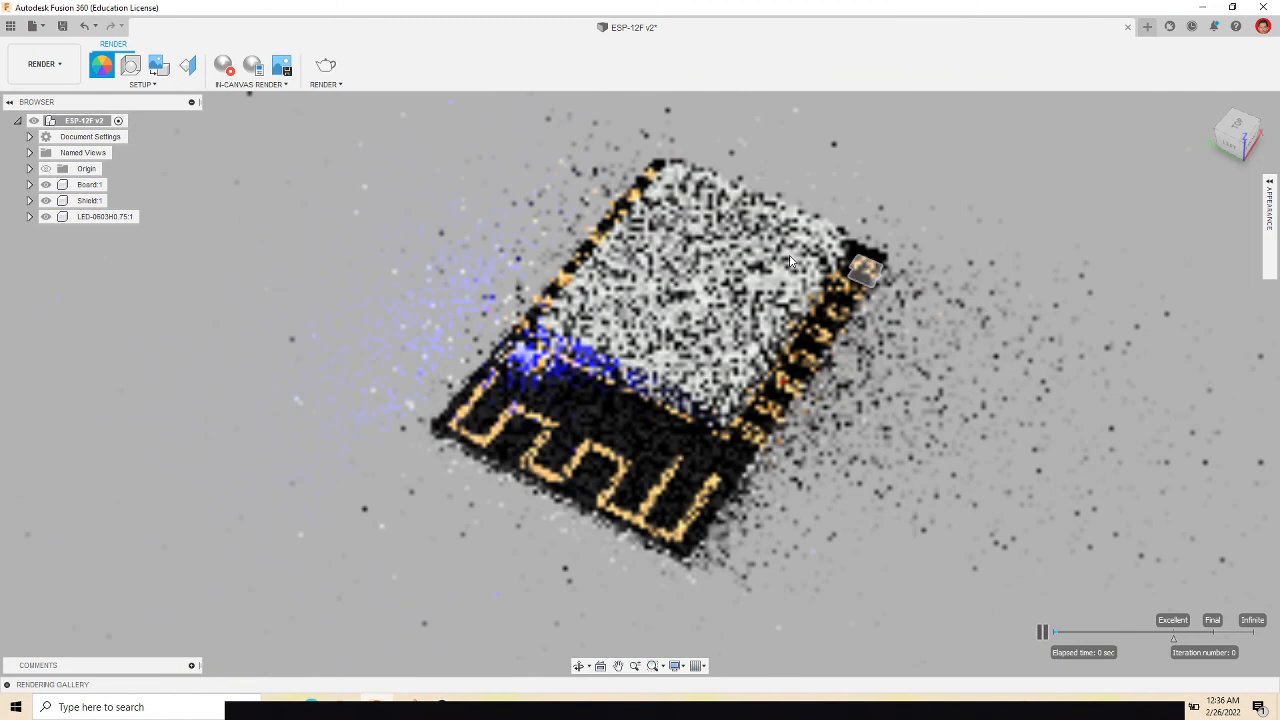